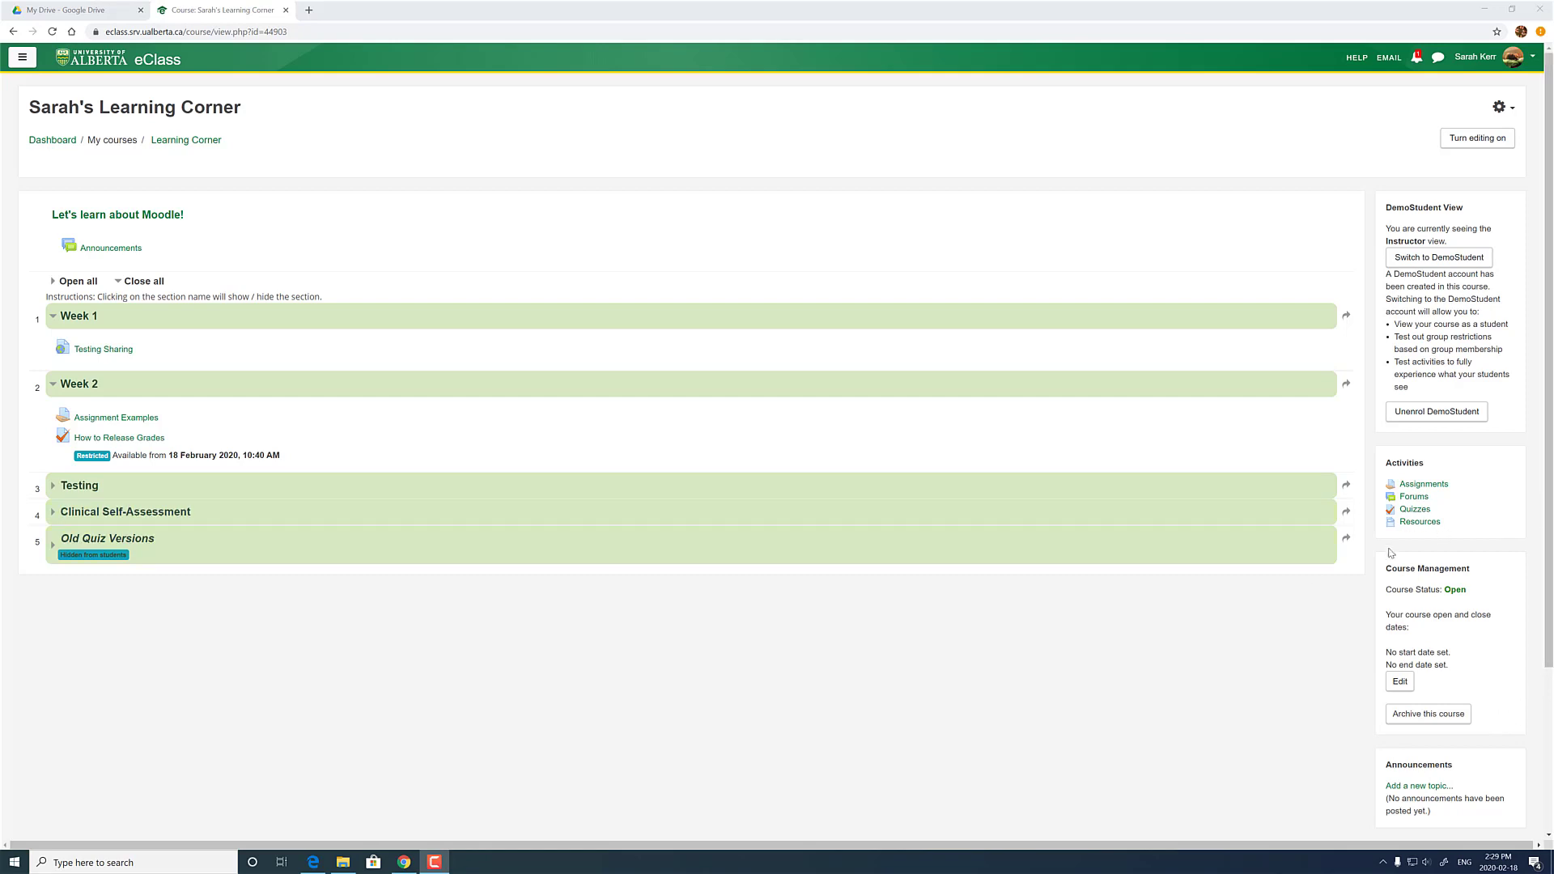
- Turn on course editing and upload the Word file "Posting a word document" to the Week 1 section
left_click(1478, 139)
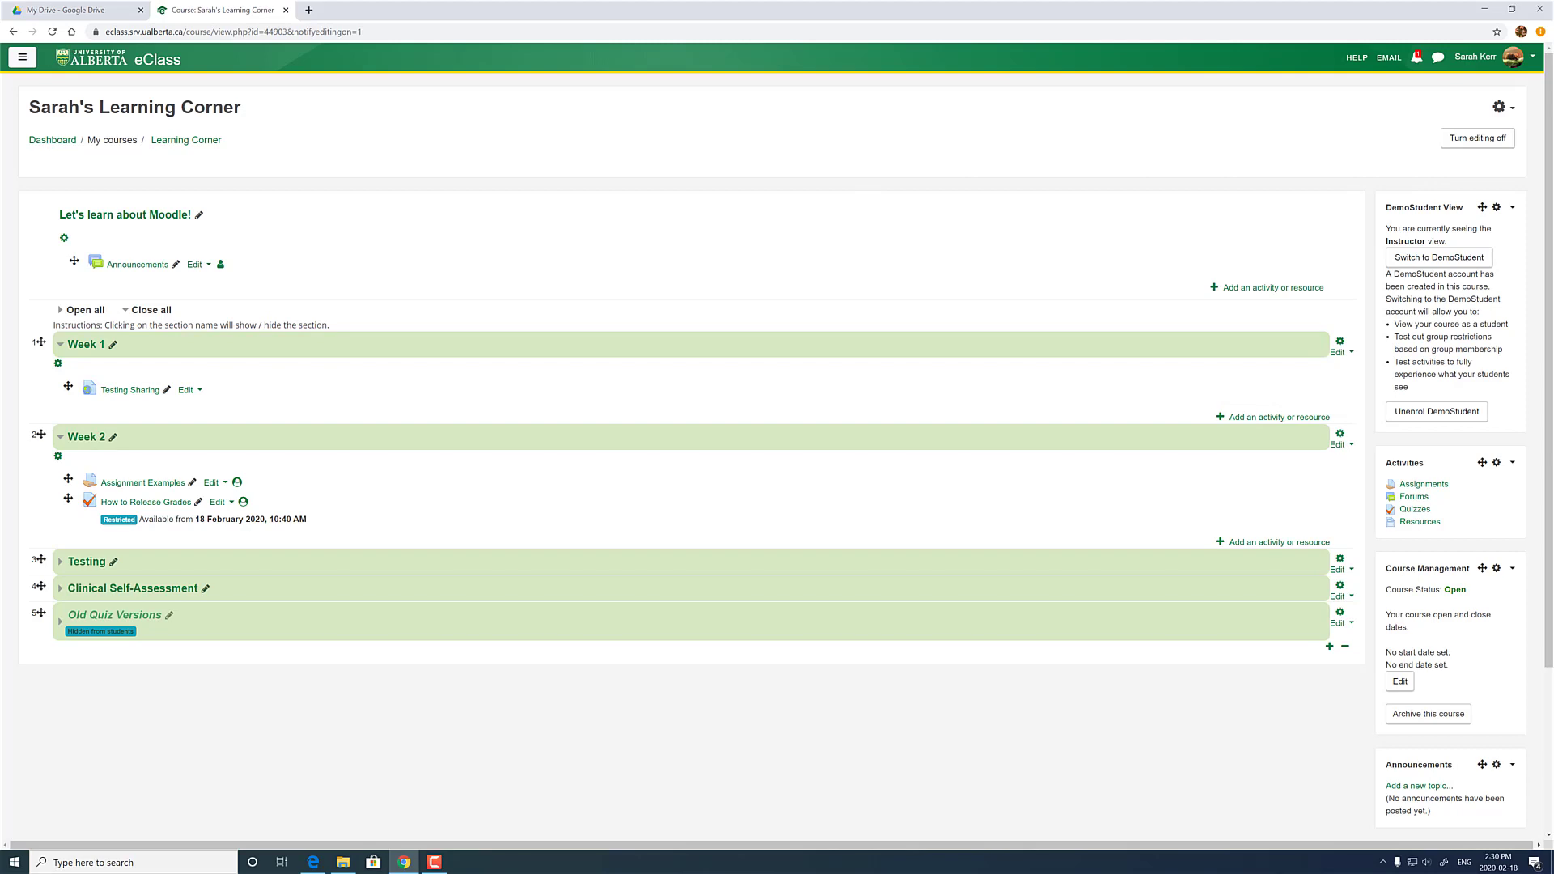
left_click_drag(356, 380, 361, 415)
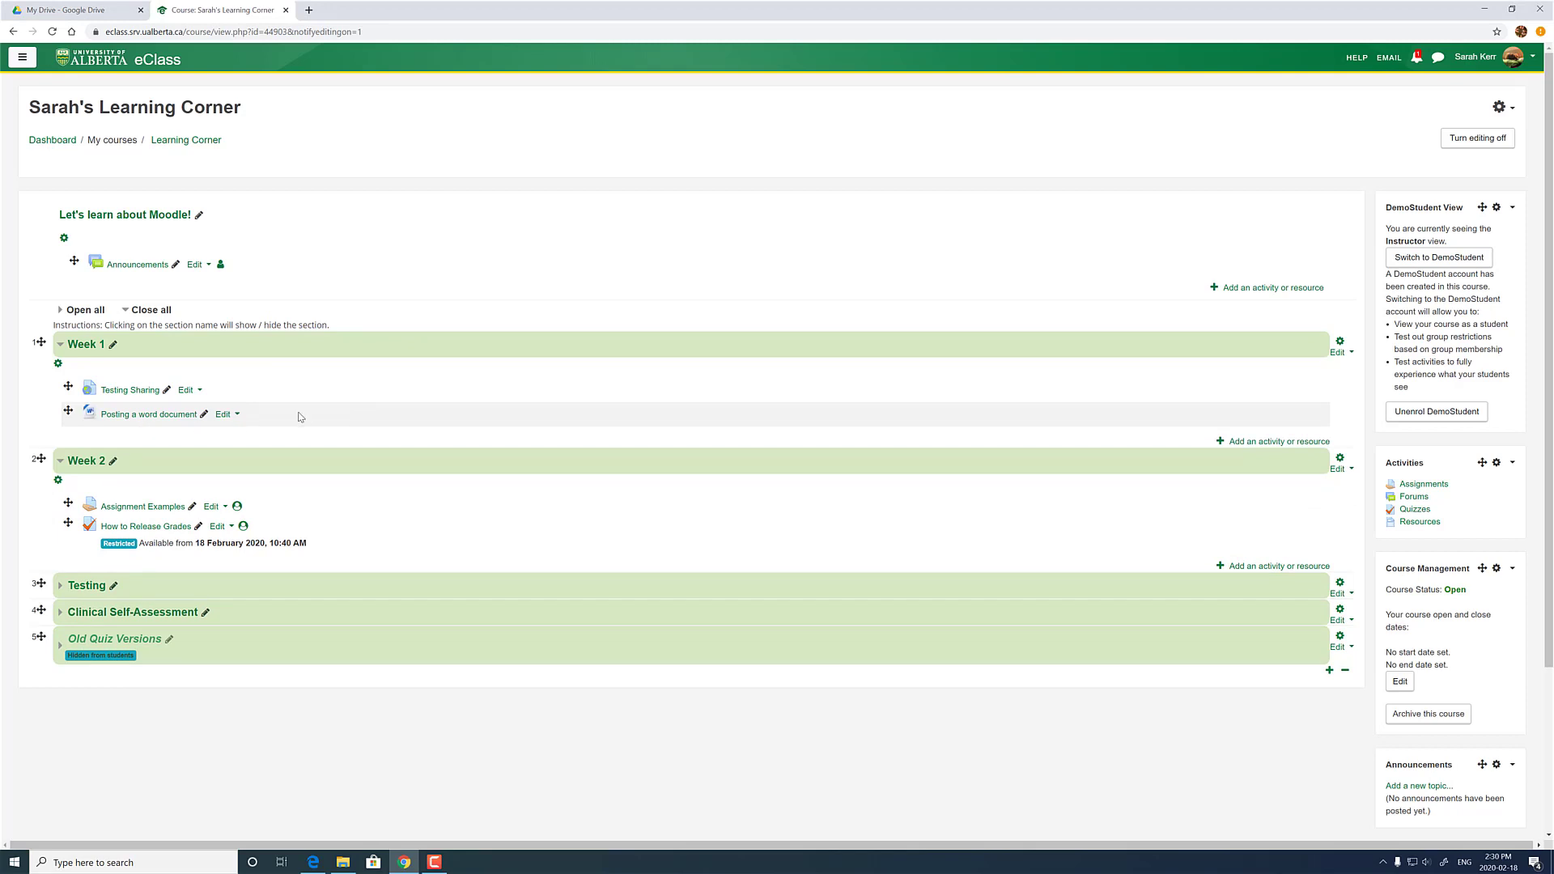
- Edit the settings of the uploaded Word document in Week 1 and rename it "Posting Documents"
left_click(223, 414)
left_click(203, 433)
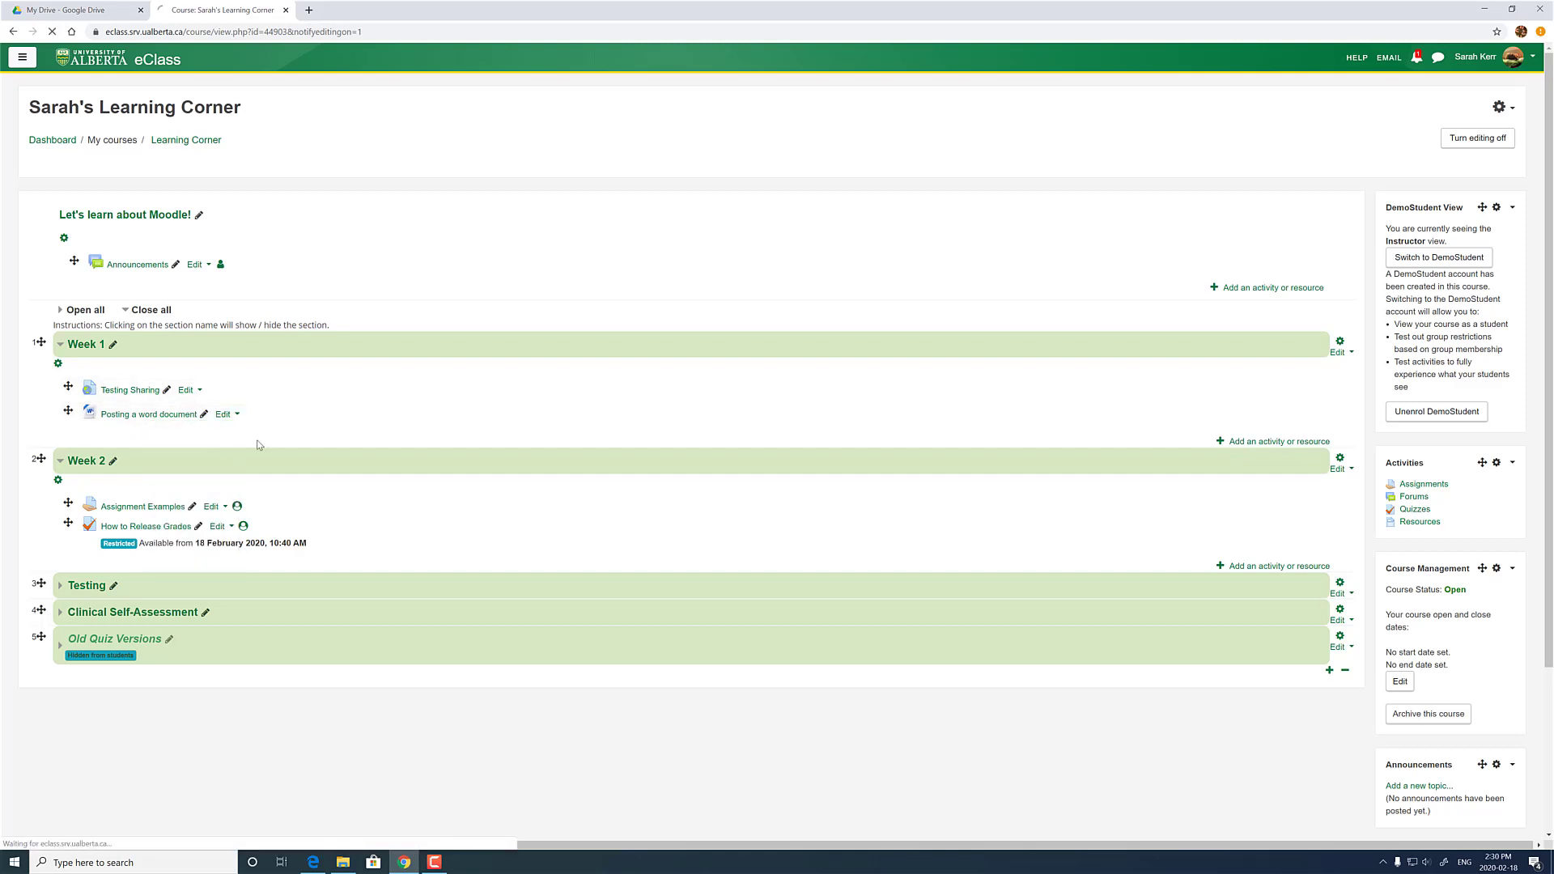
left_click_drag(530, 281, 290, 267)
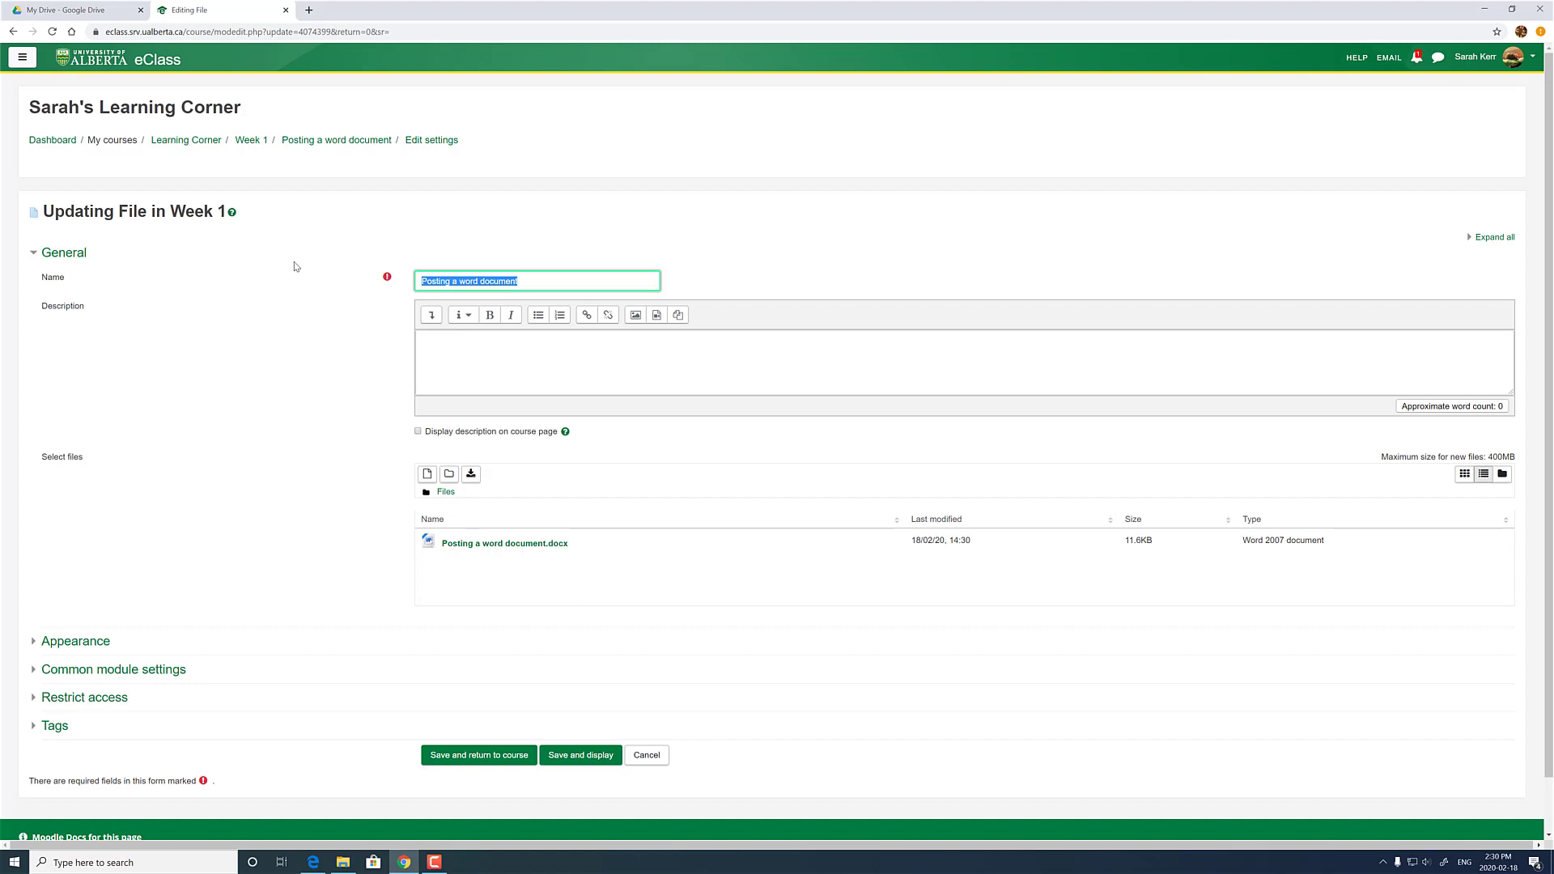
type("Posting Docume")
type("nst")
- Show the document's common module settings and add a Date condition to its access restrictions
scroll(364, 522, "down", 1)
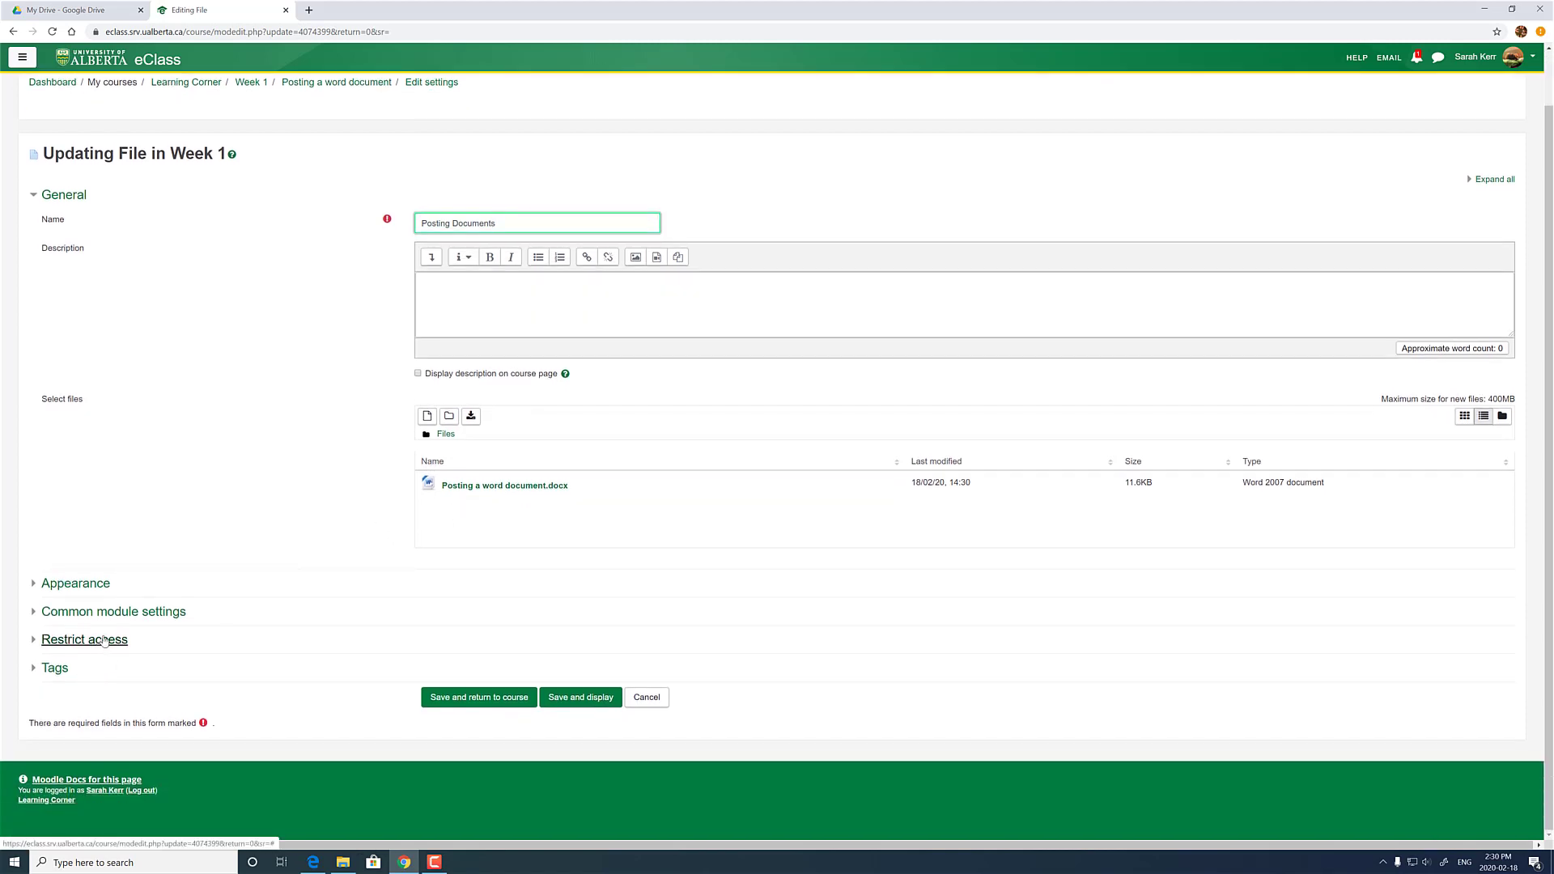
left_click(118, 615)
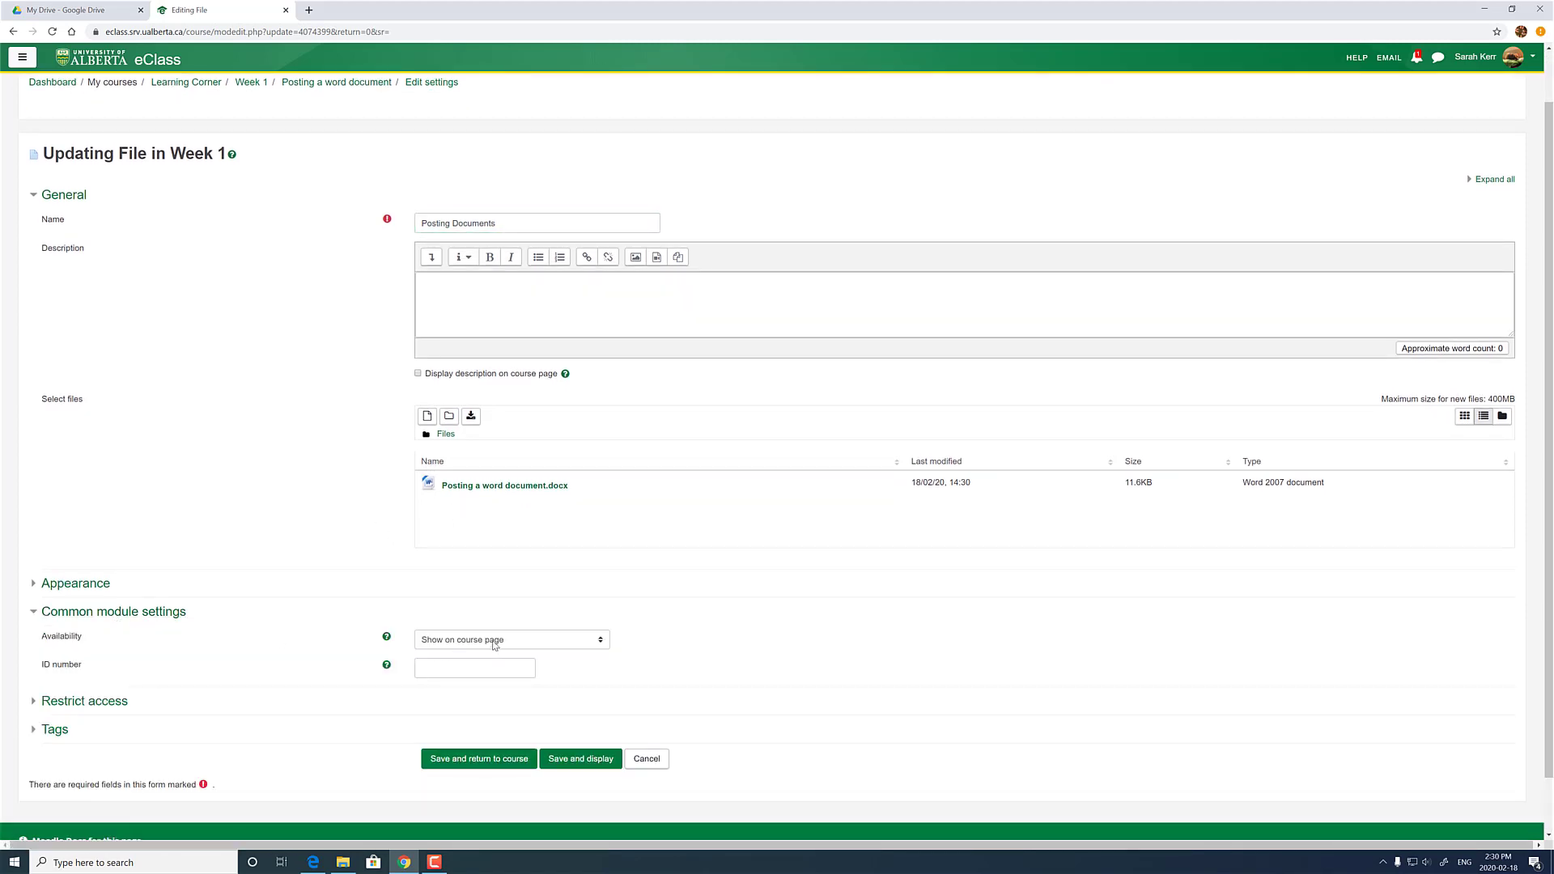
scroll(92, 685, "down", 1)
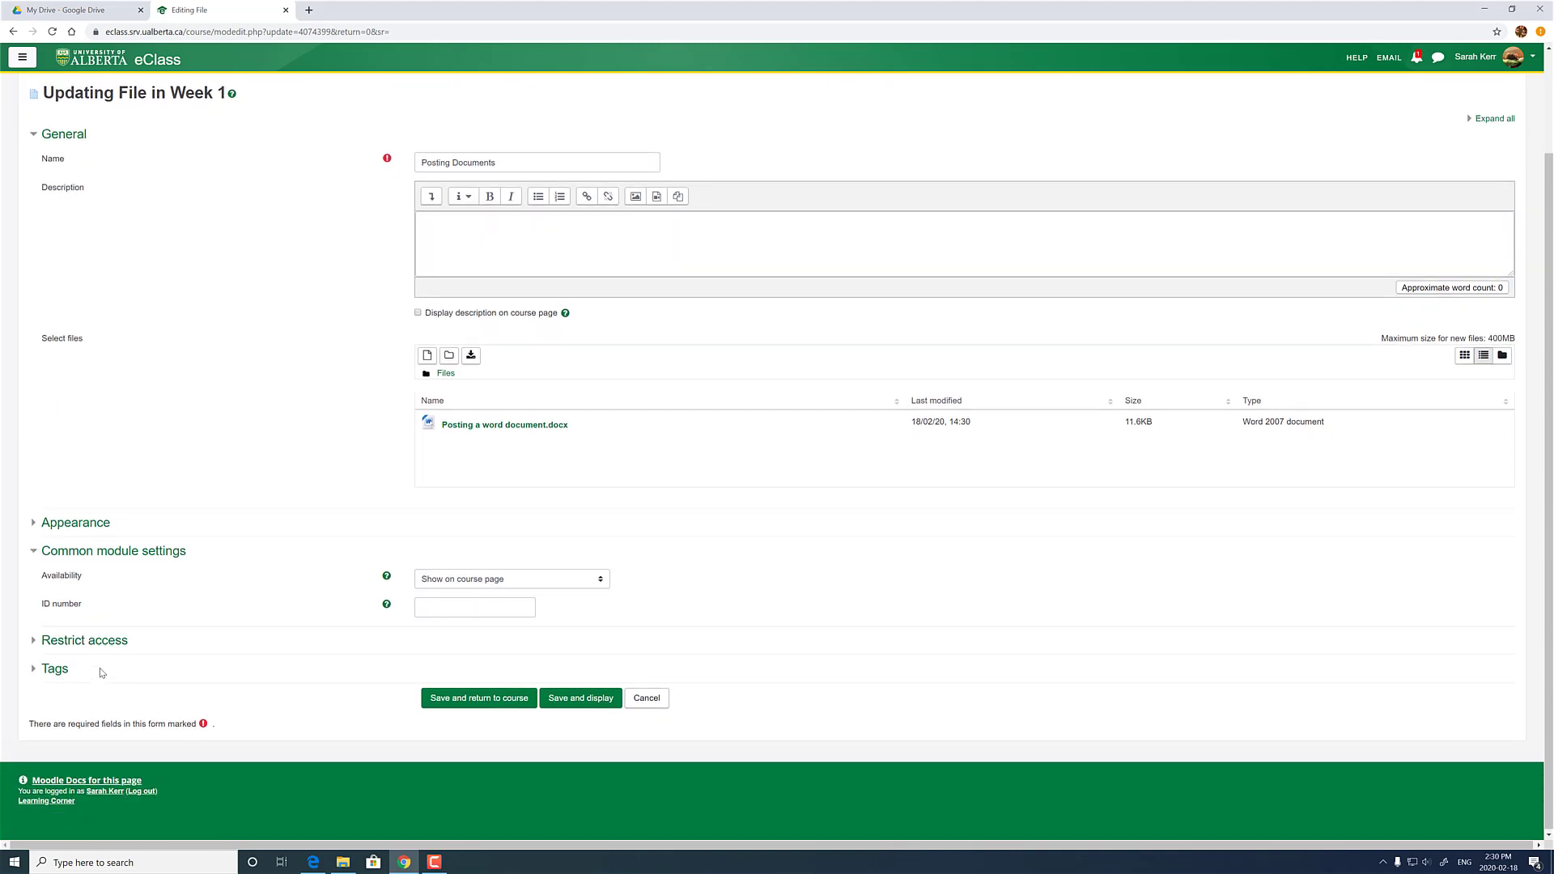
left_click(105, 642)
scroll(563, 668, "down", 1)
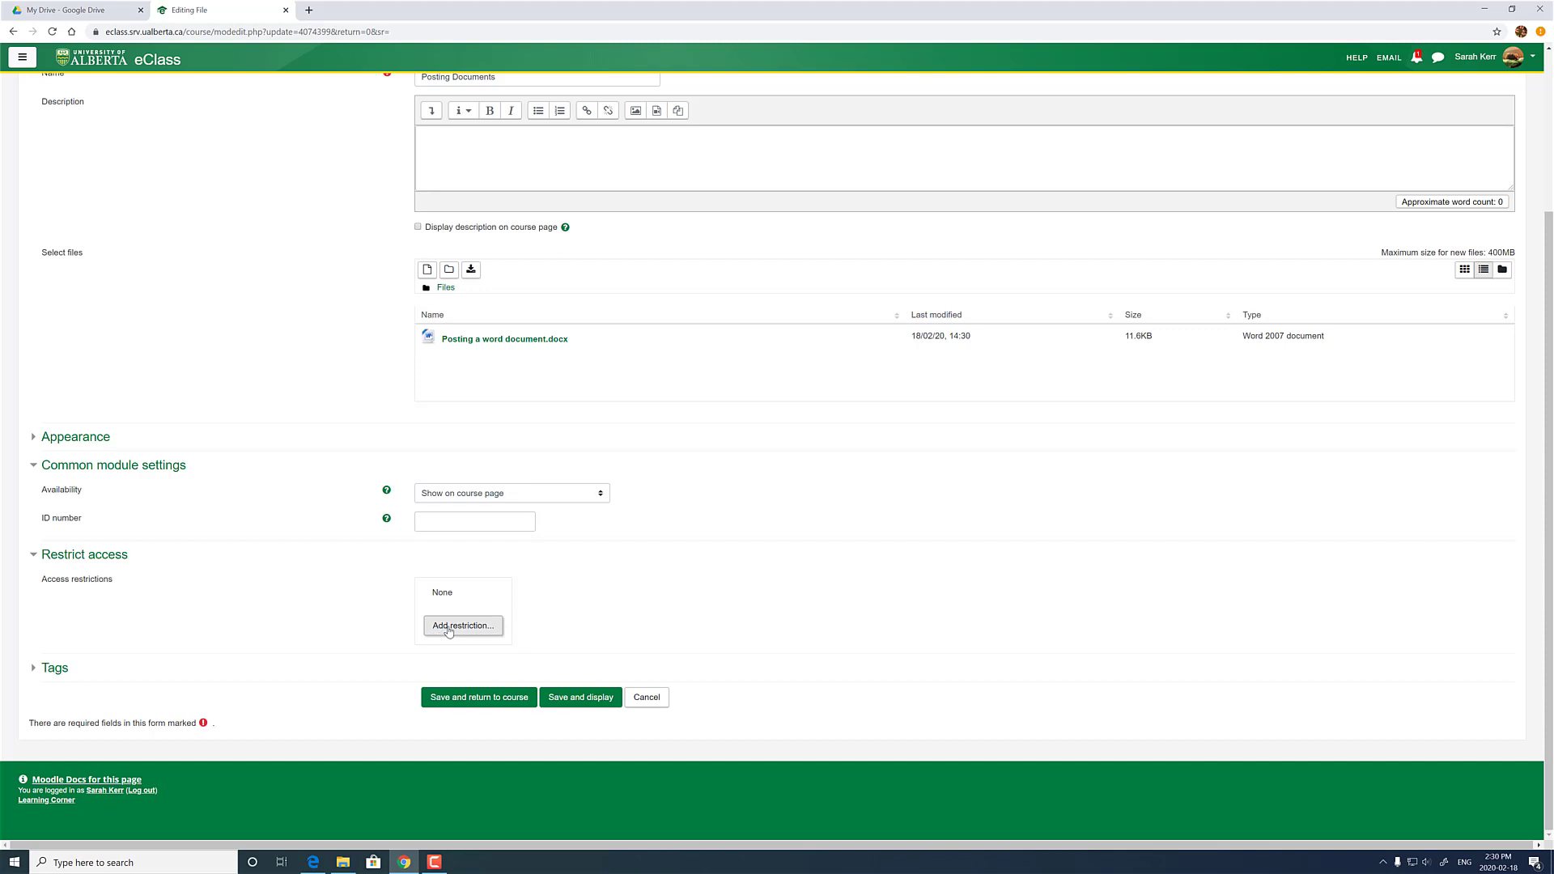
left_click(449, 628)
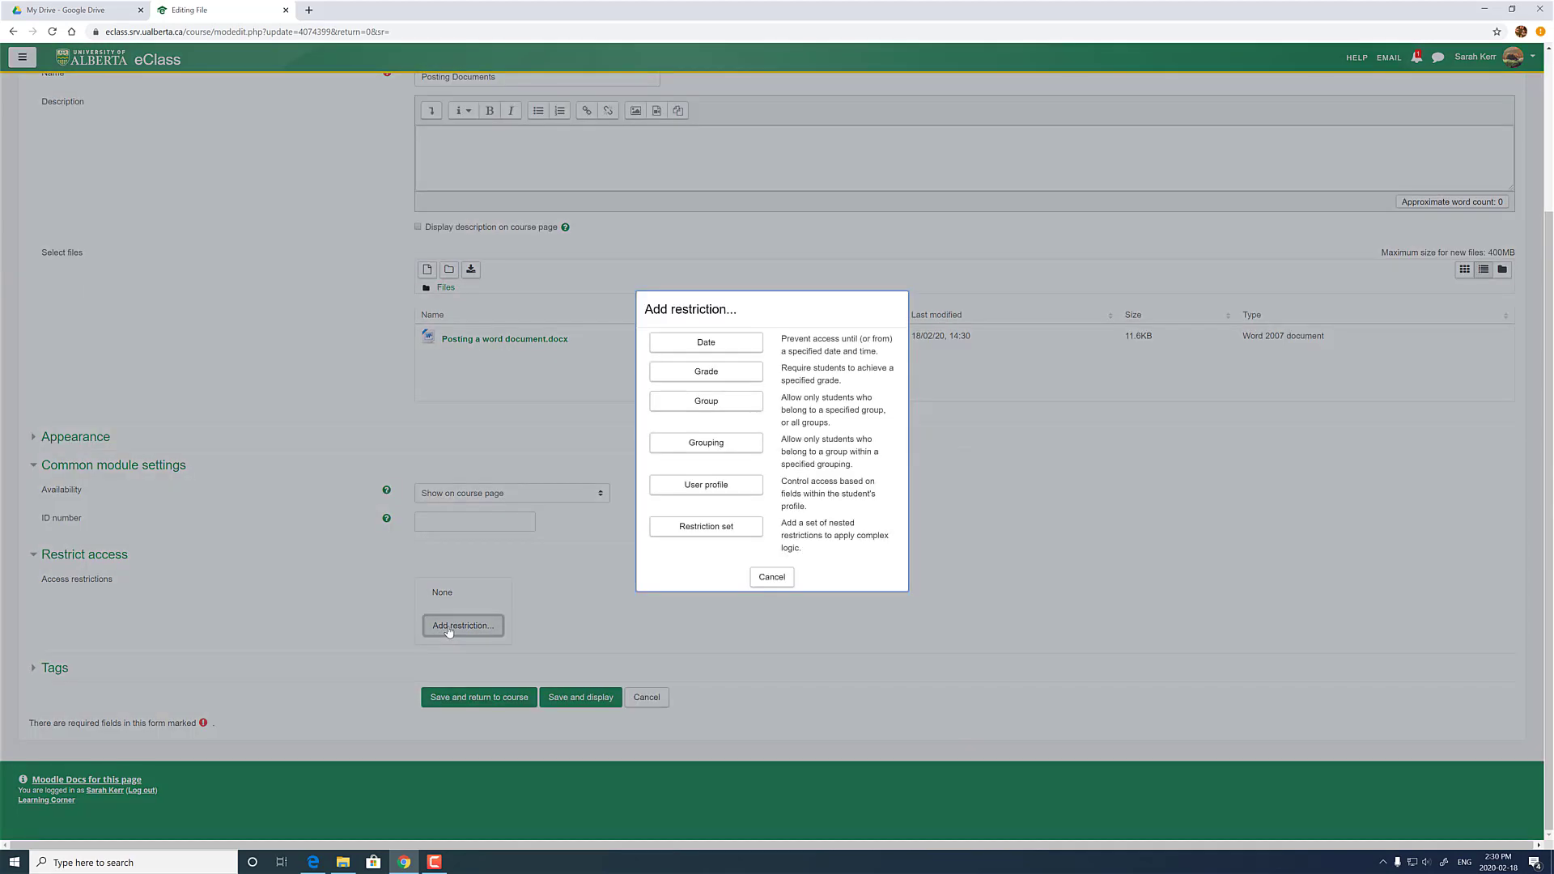
left_click(719, 351)
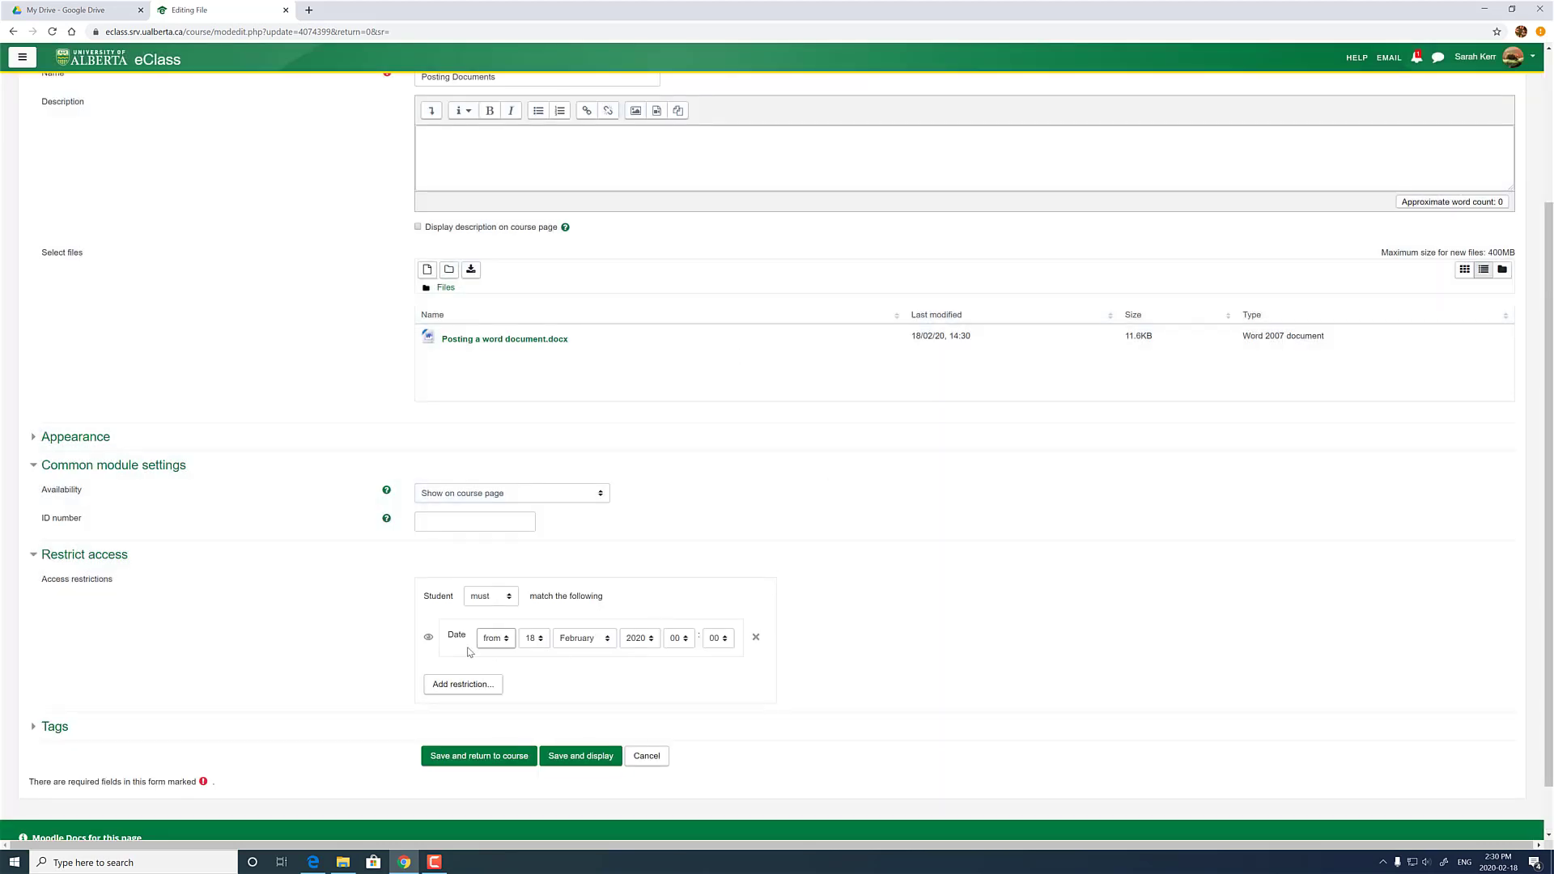
- Set the document's availability to start on 19 February 2020 at 08:00, then save and return to the course
left_click(535, 641)
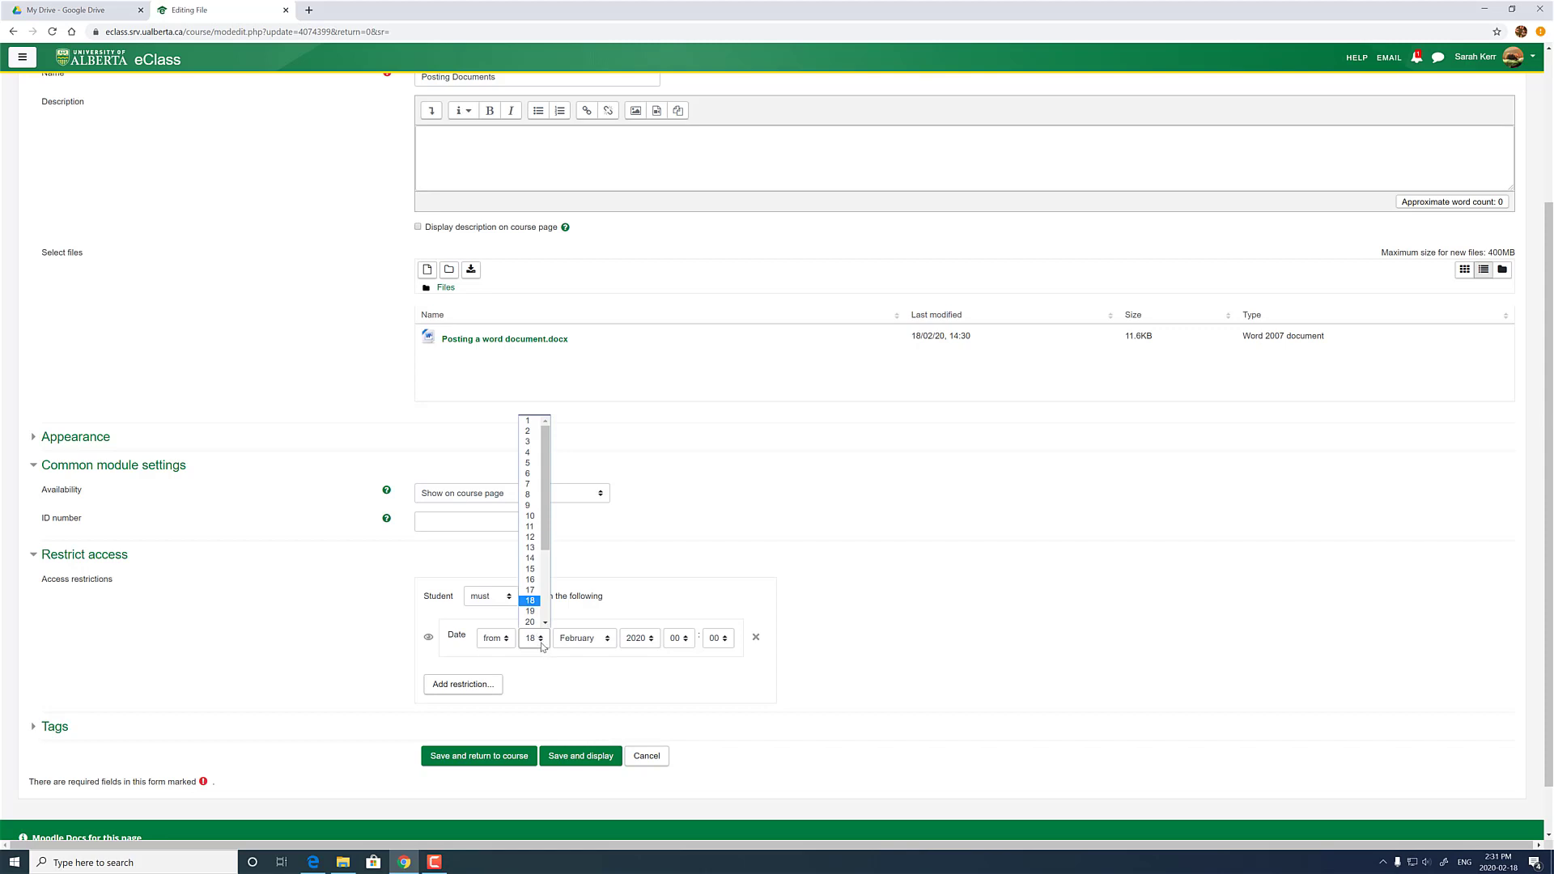
left_click(530, 611)
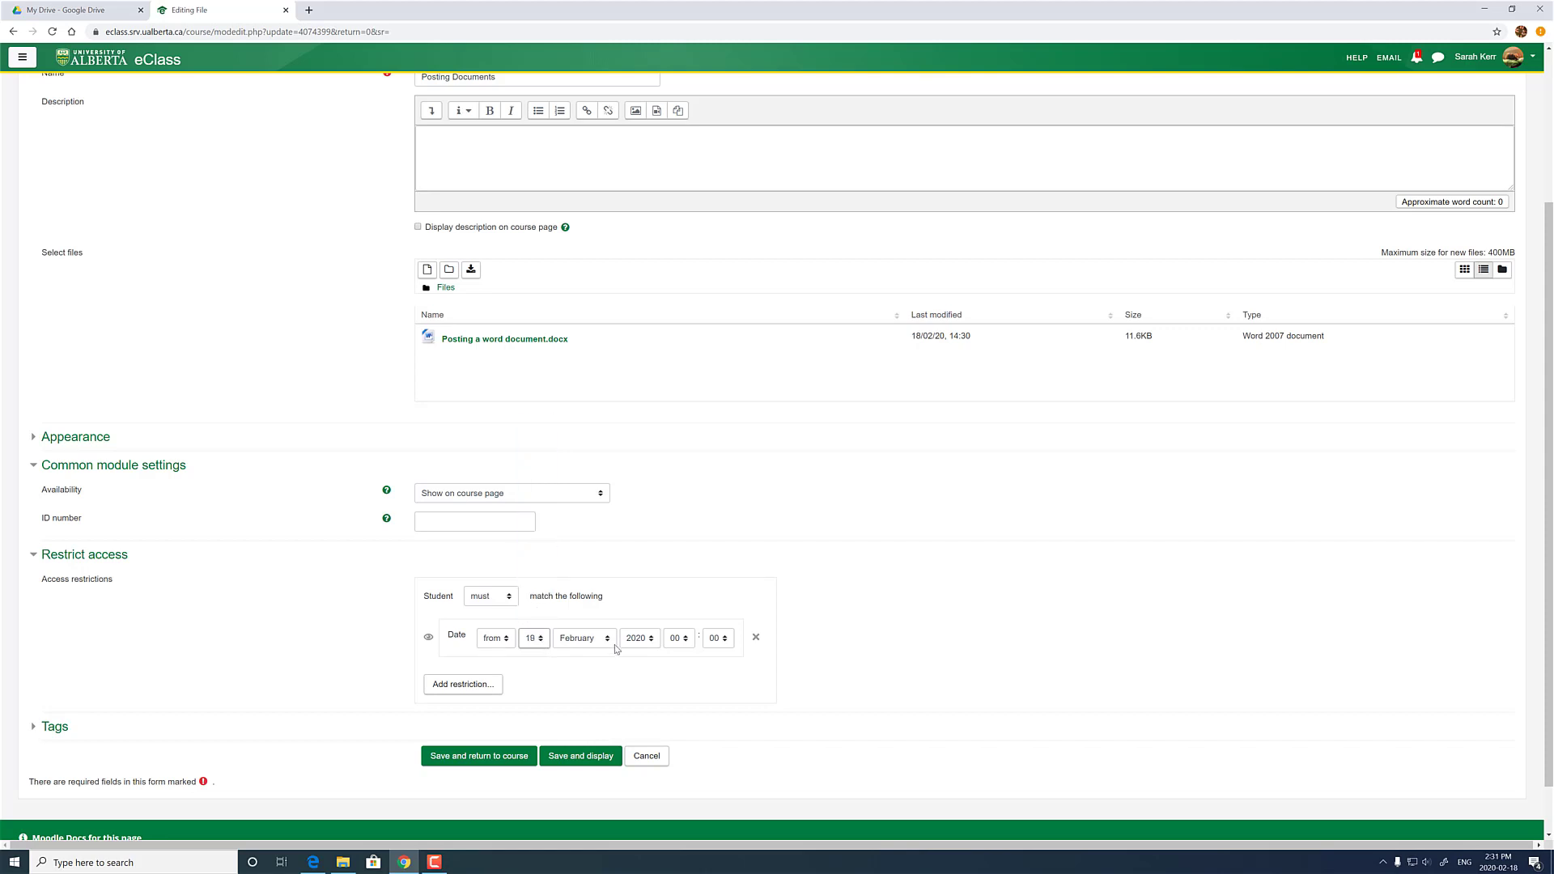
left_click(678, 641)
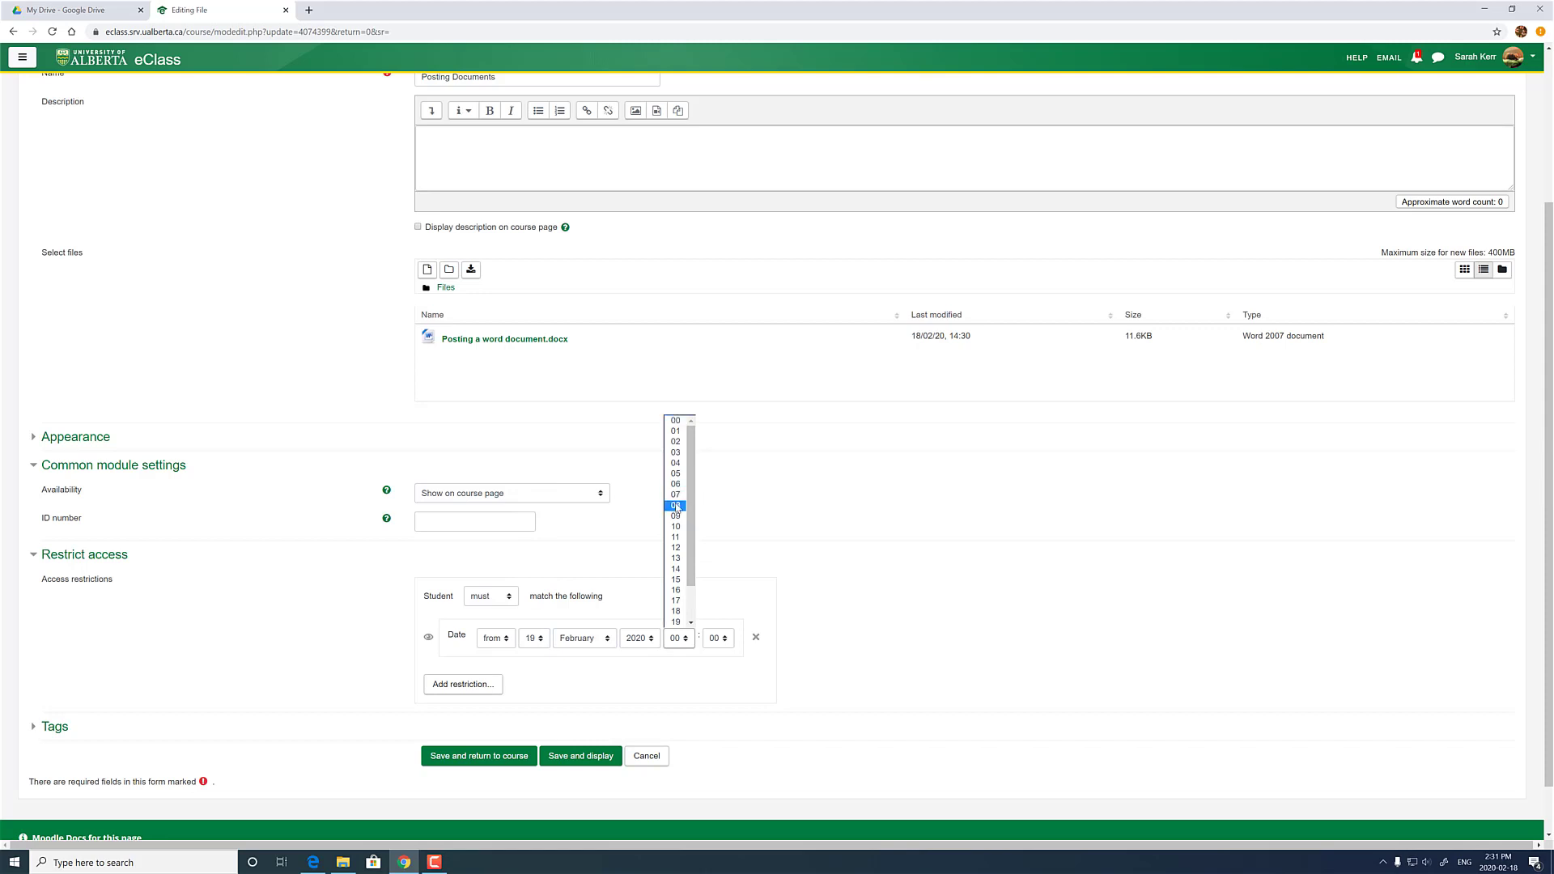
left_click(677, 506)
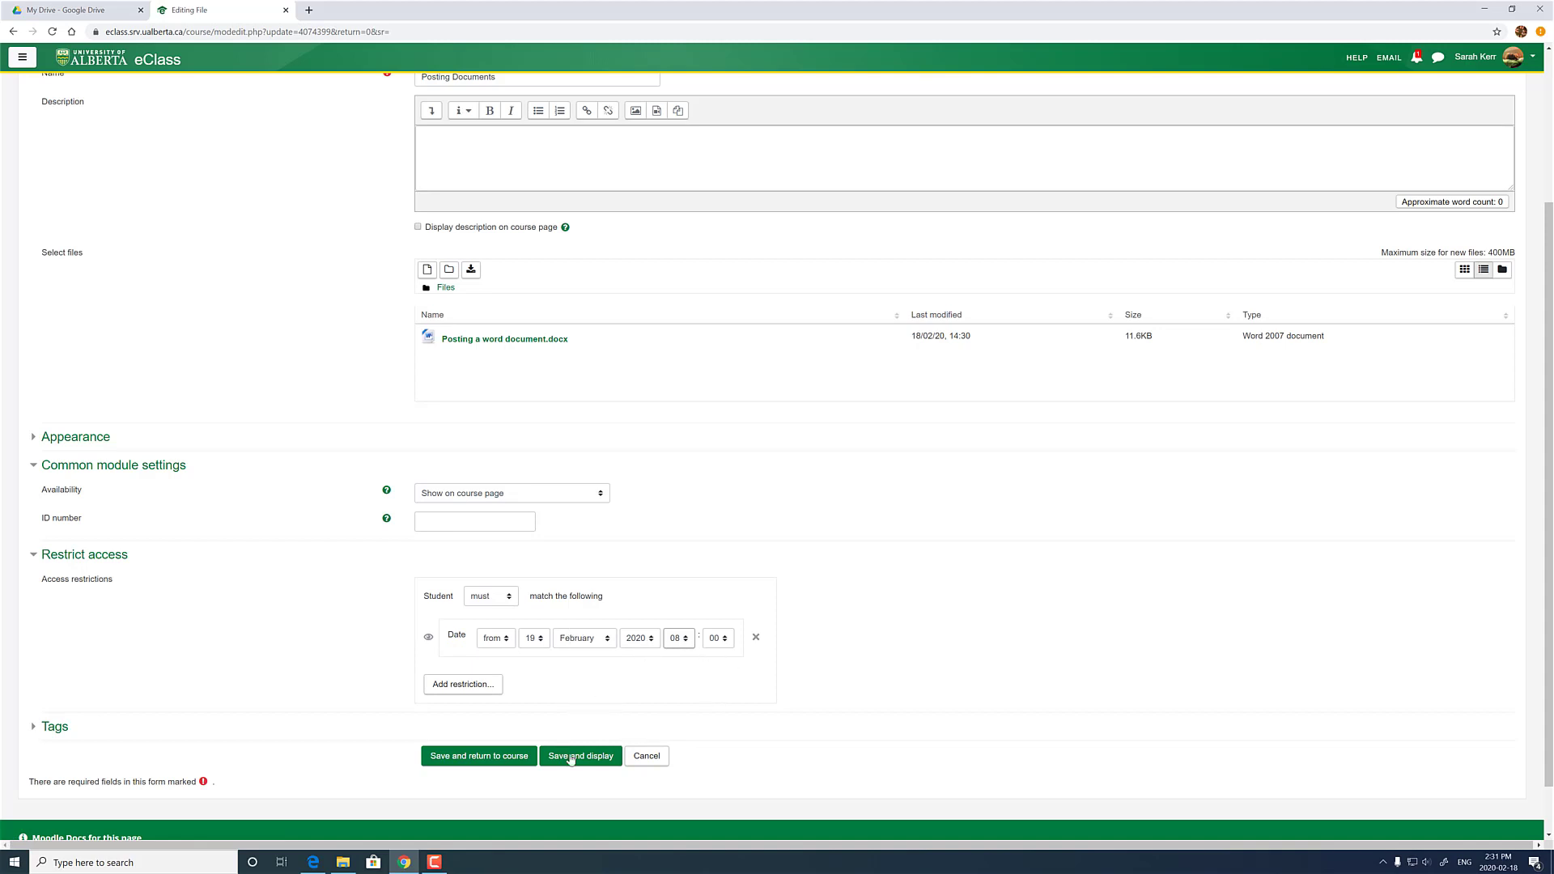
scroll(862, 700, "up", 1)
scroll(863, 696, "down", 1)
left_click(484, 757)
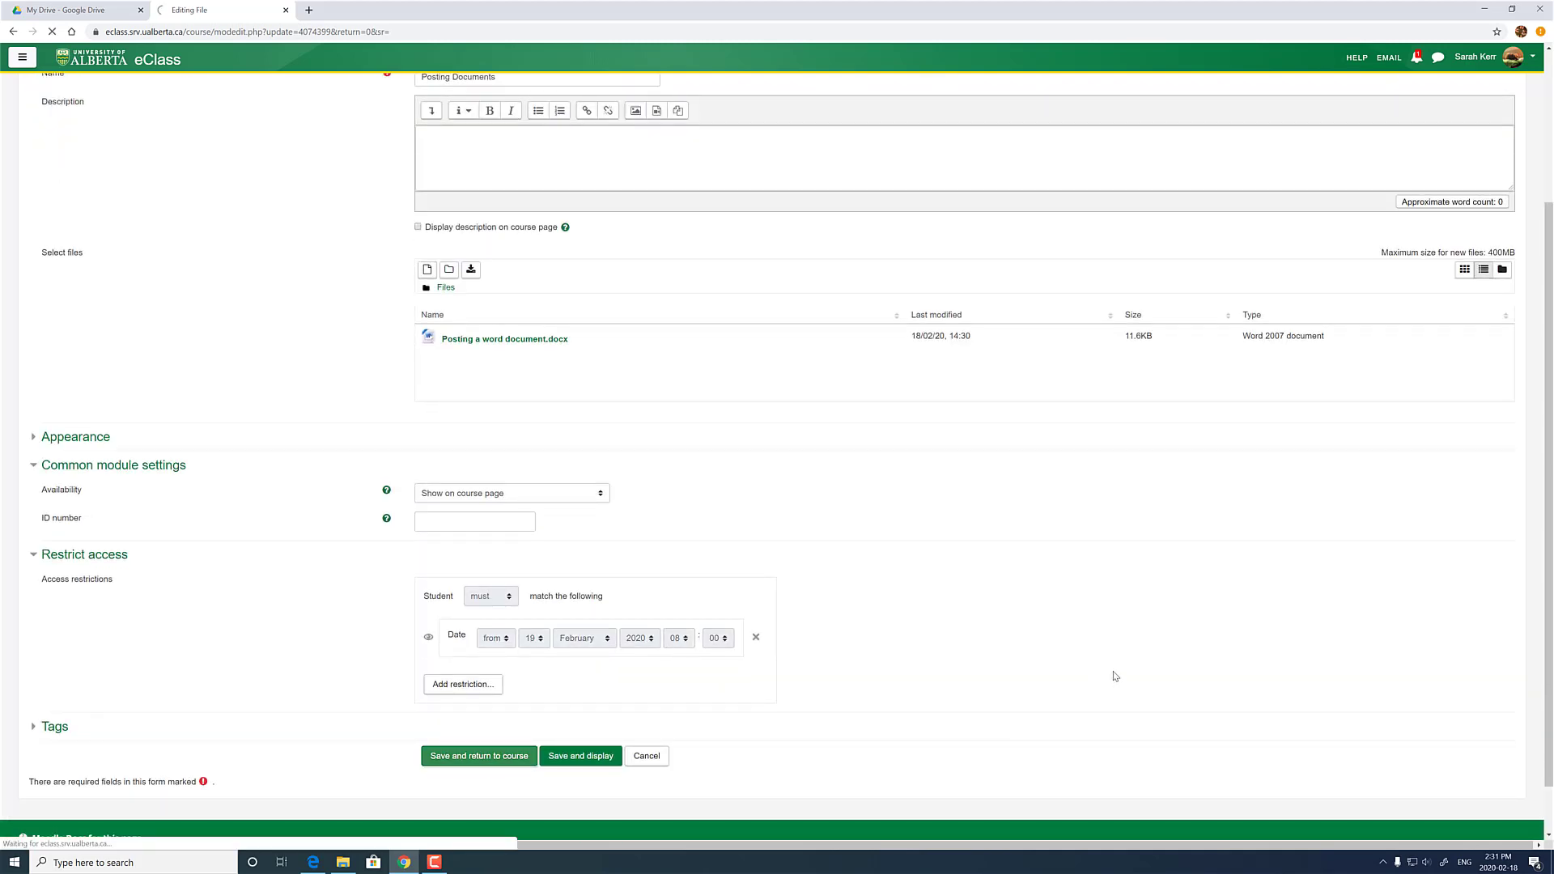
- Add a File resource named "Posting a ppt" to Week 1 and attach "Posting a PowerPoint to Moodle.pptx"
scroll(533, 677, "up", 3)
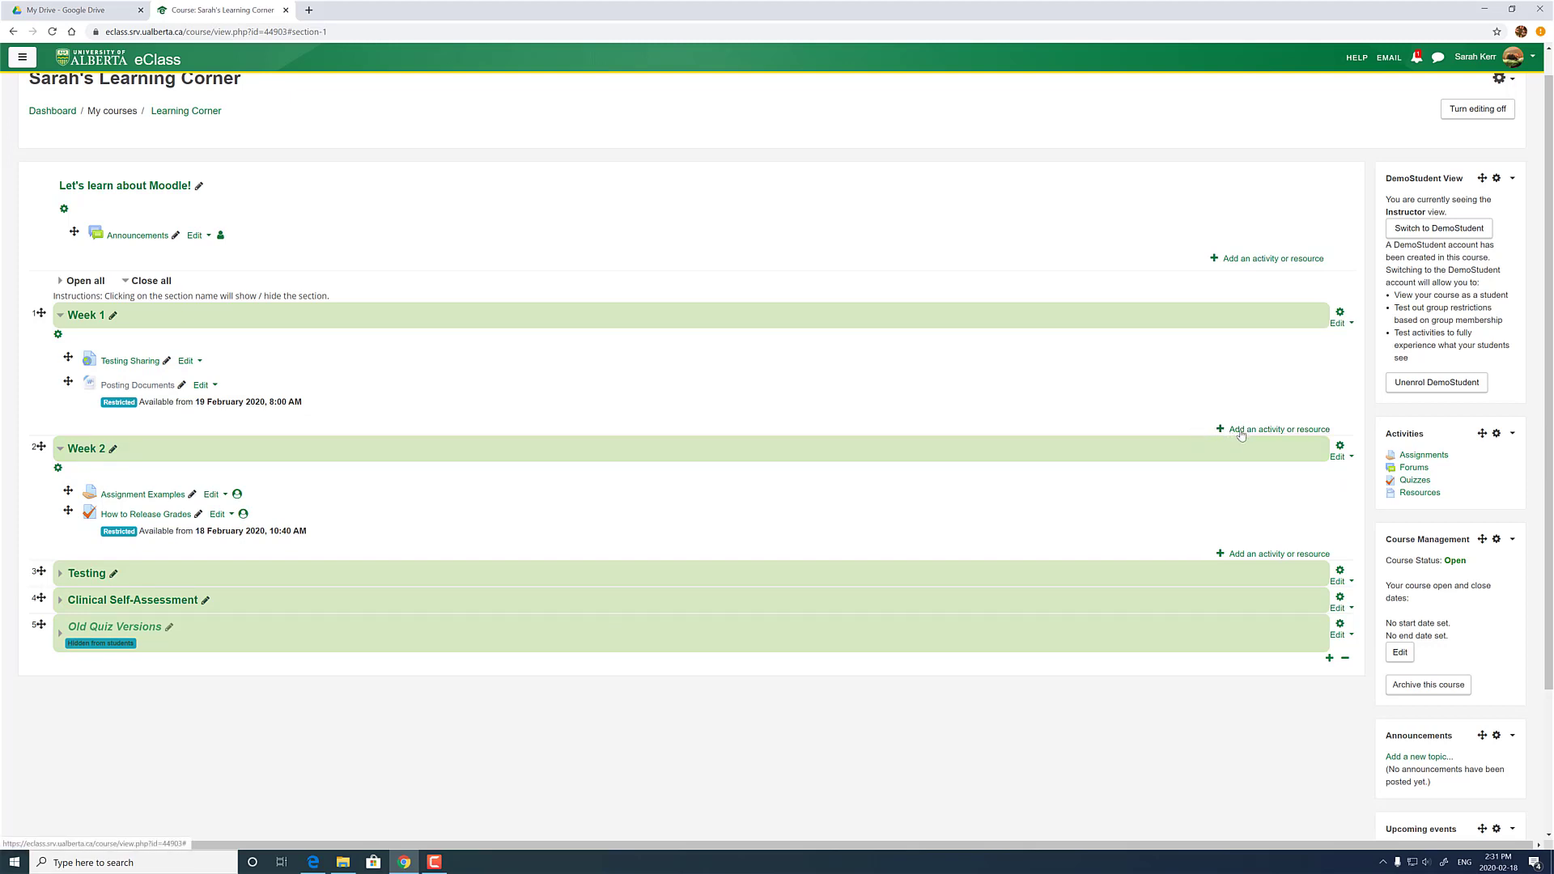
left_click(1284, 430)
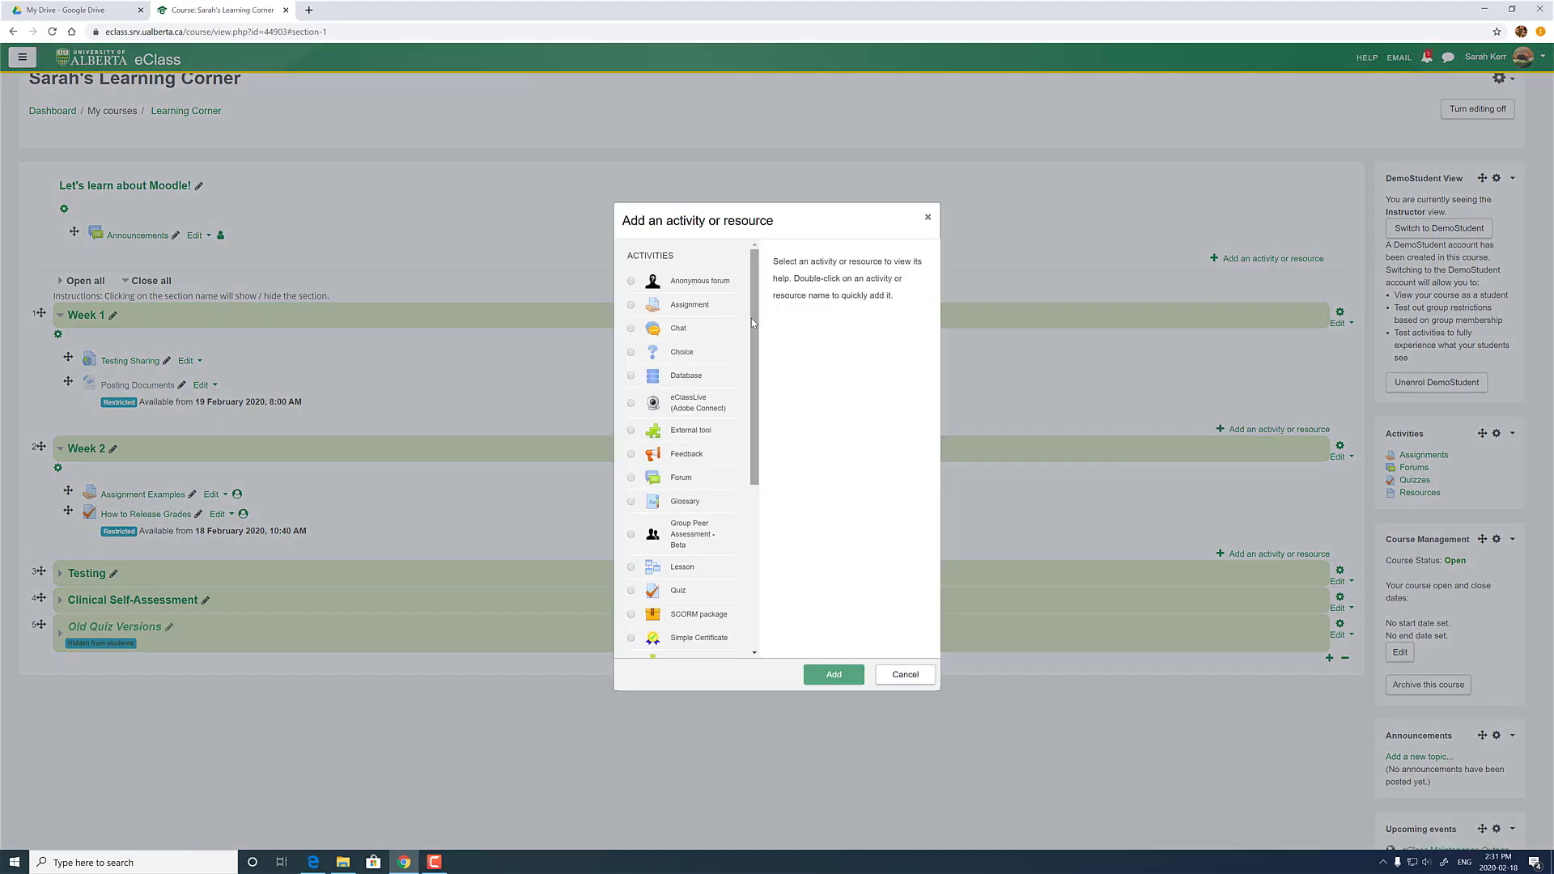
left_click_drag(754, 380, 754, 546)
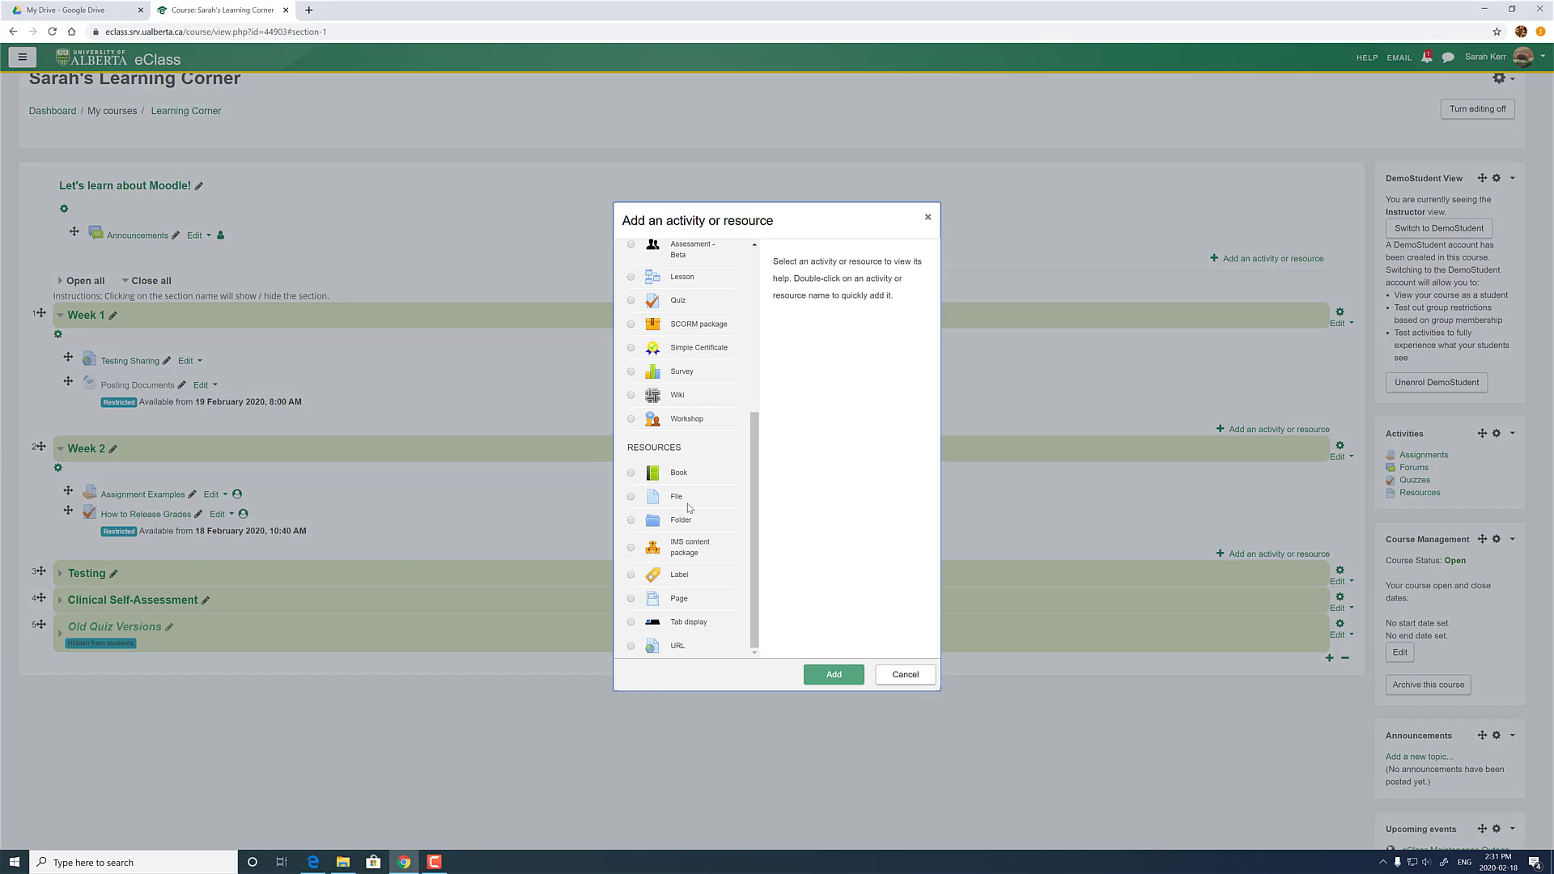
double_click(677, 497)
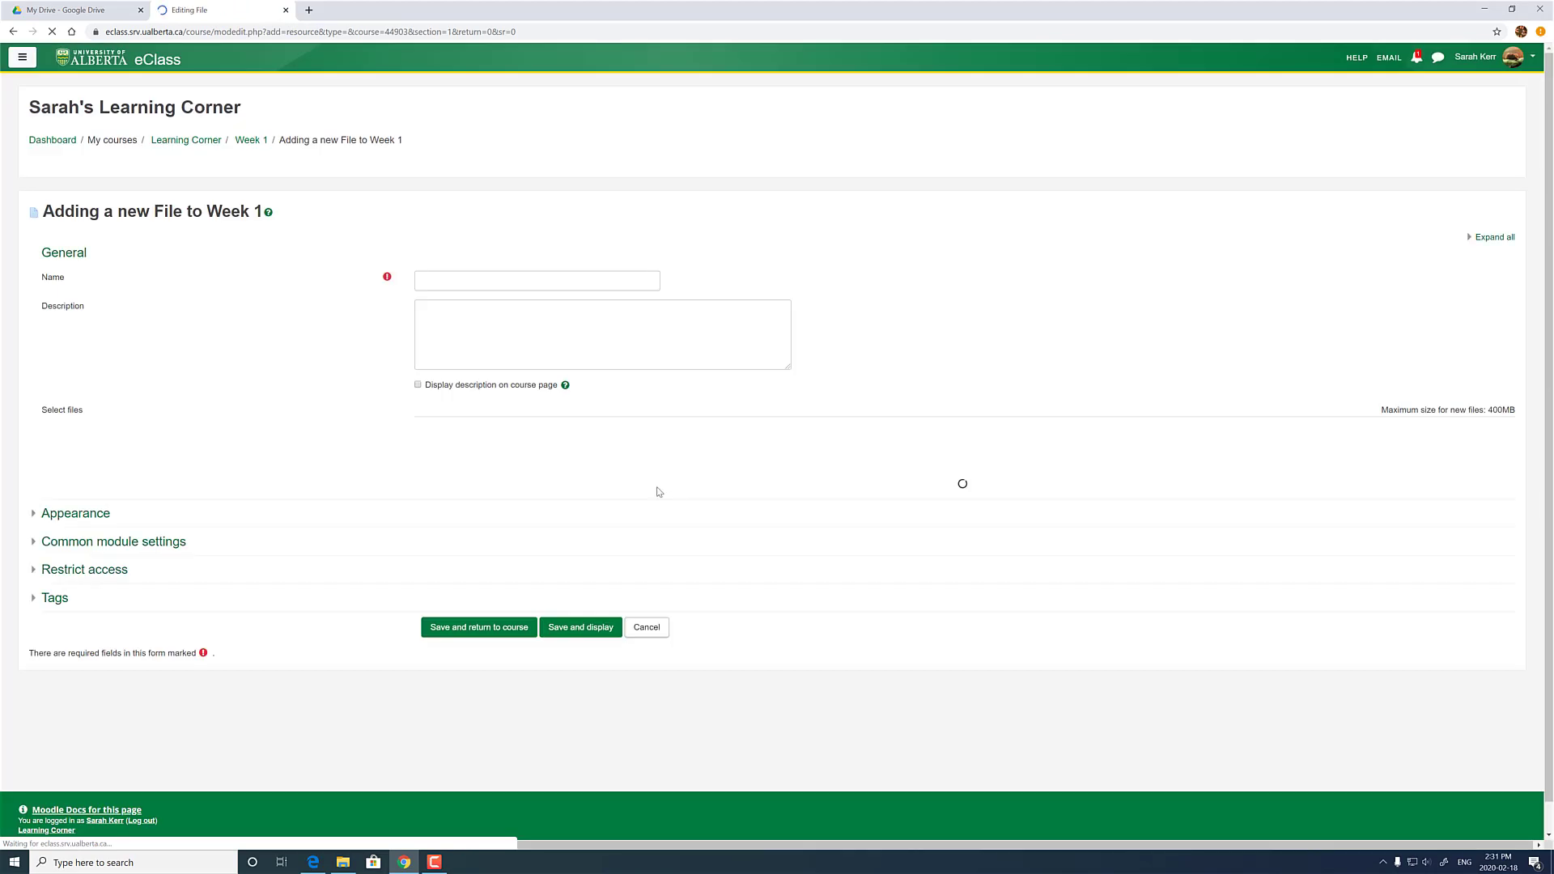
left_click(468, 277)
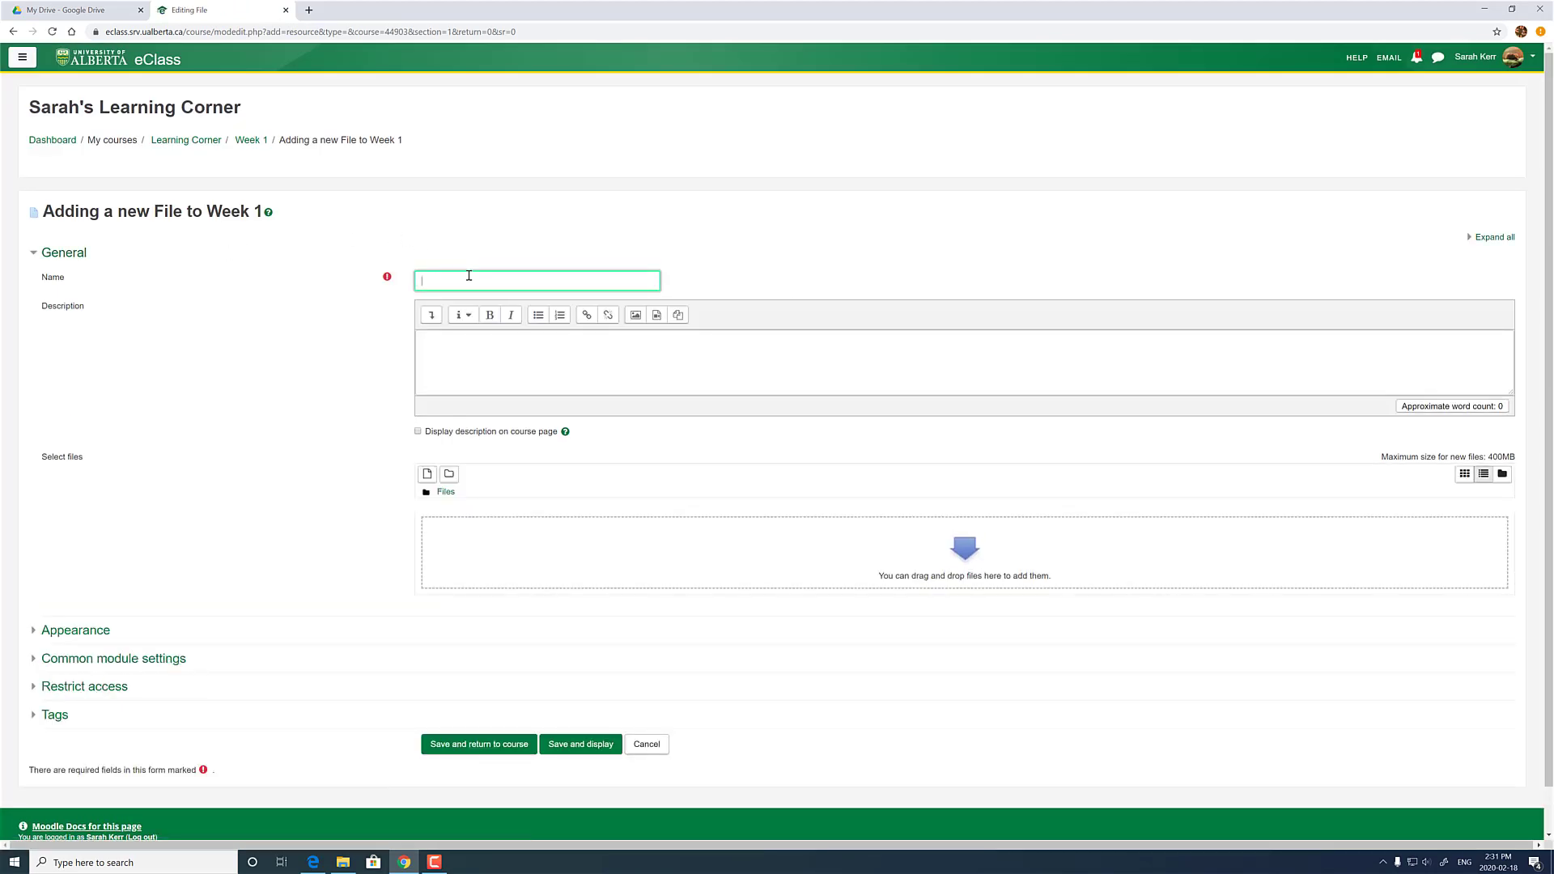
type("Posting a ppt")
key("BackSpace")
left_click_drag(2, 540, 603, 548)
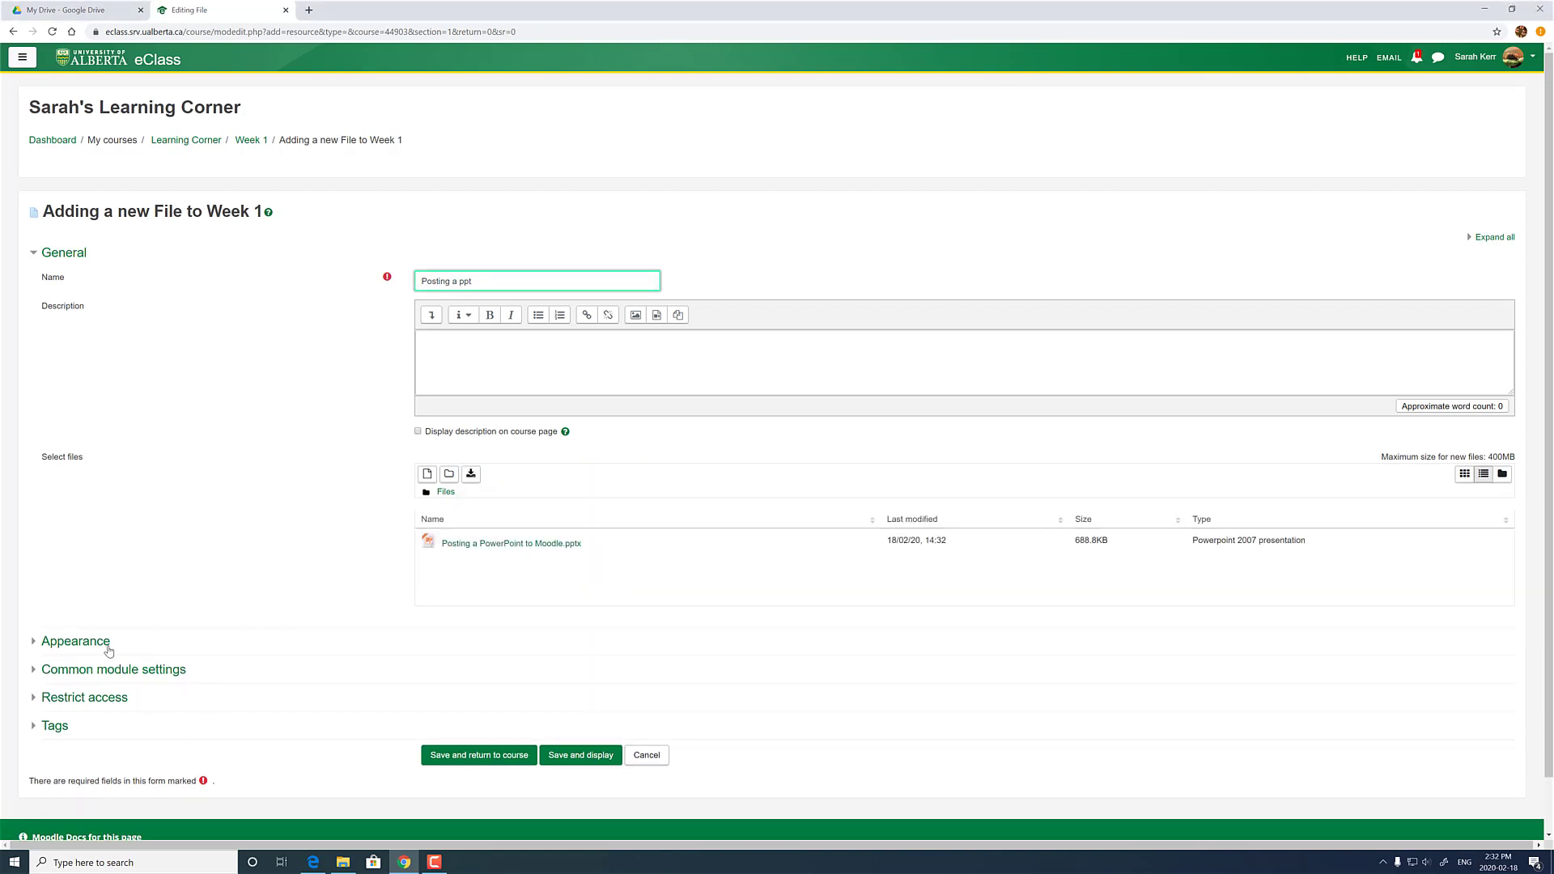
- Add a Date access restriction to the PowerPoint resource, making it available from 19 February 2020 at 08:00
scroll(107, 648, "down", 1)
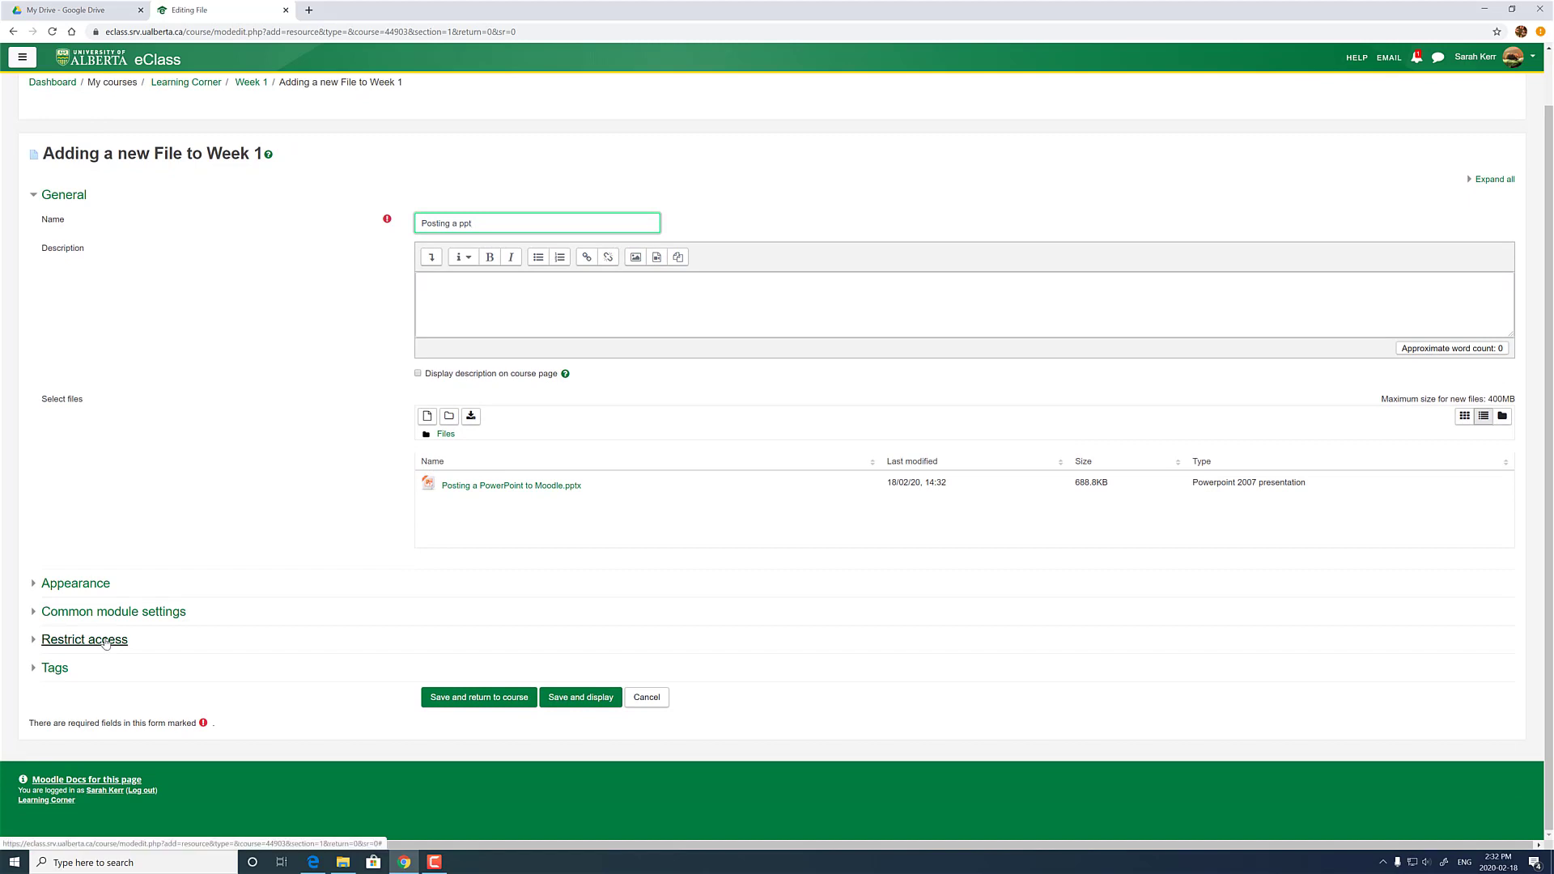
left_click(105, 642)
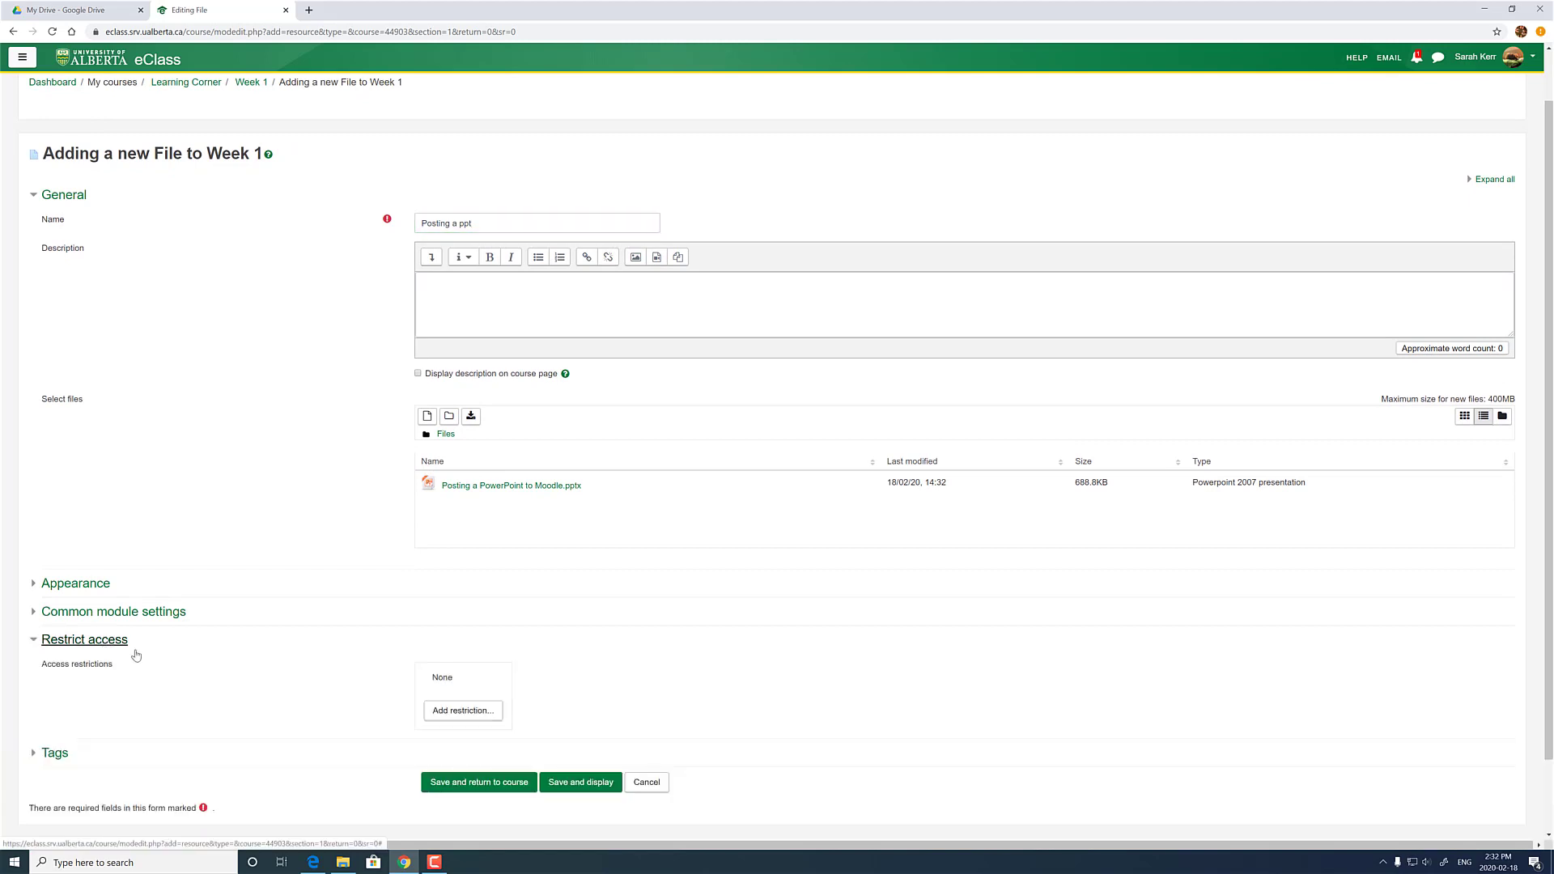
left_click(487, 712)
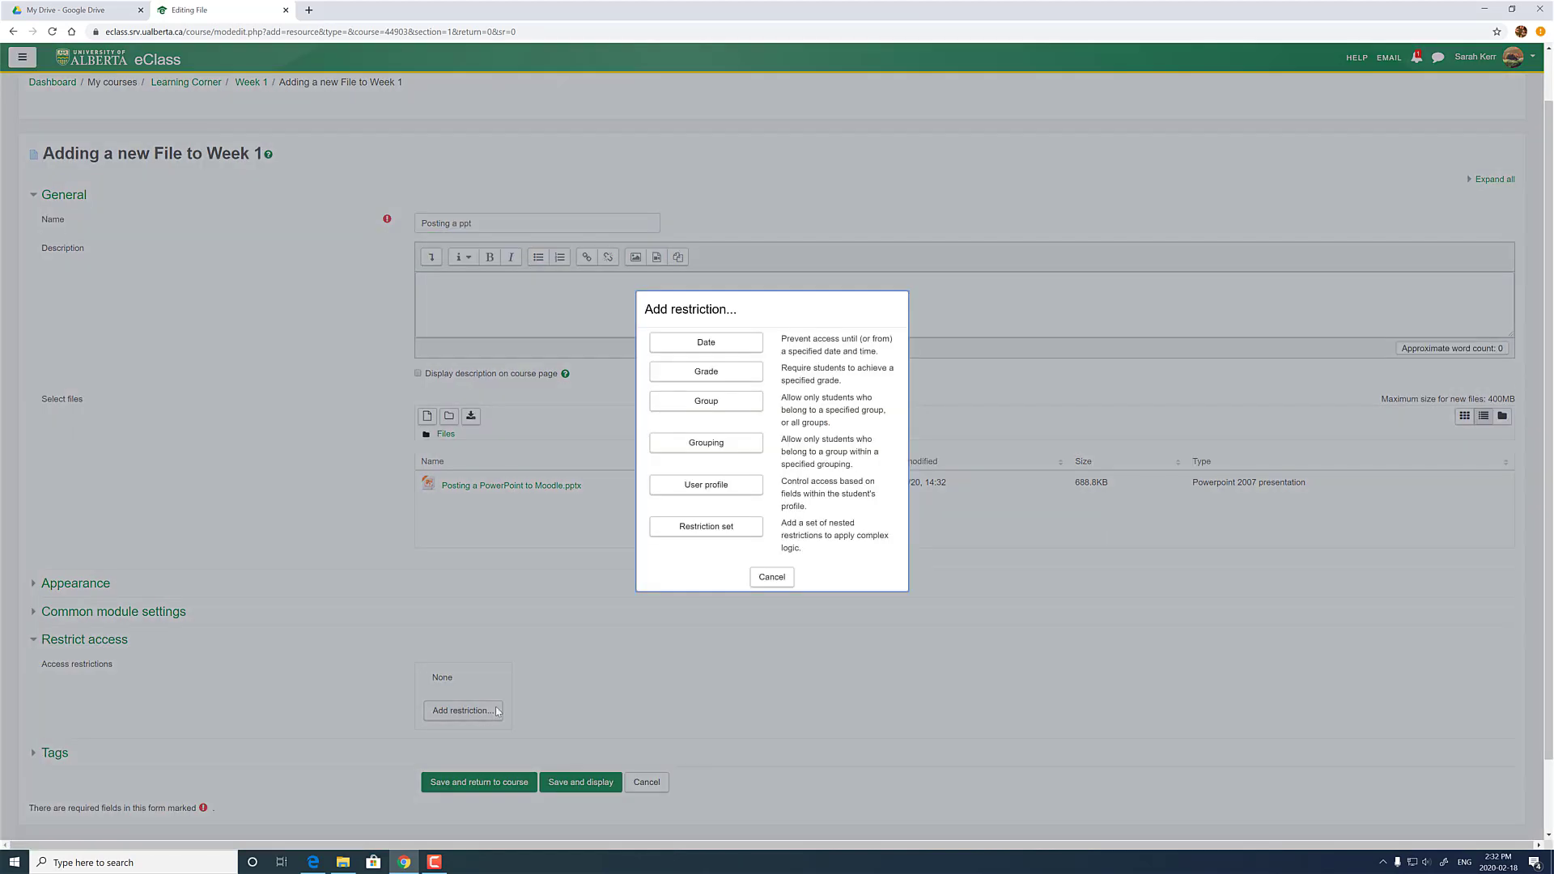
left_click(704, 346)
scroll(783, 689, "down", 2)
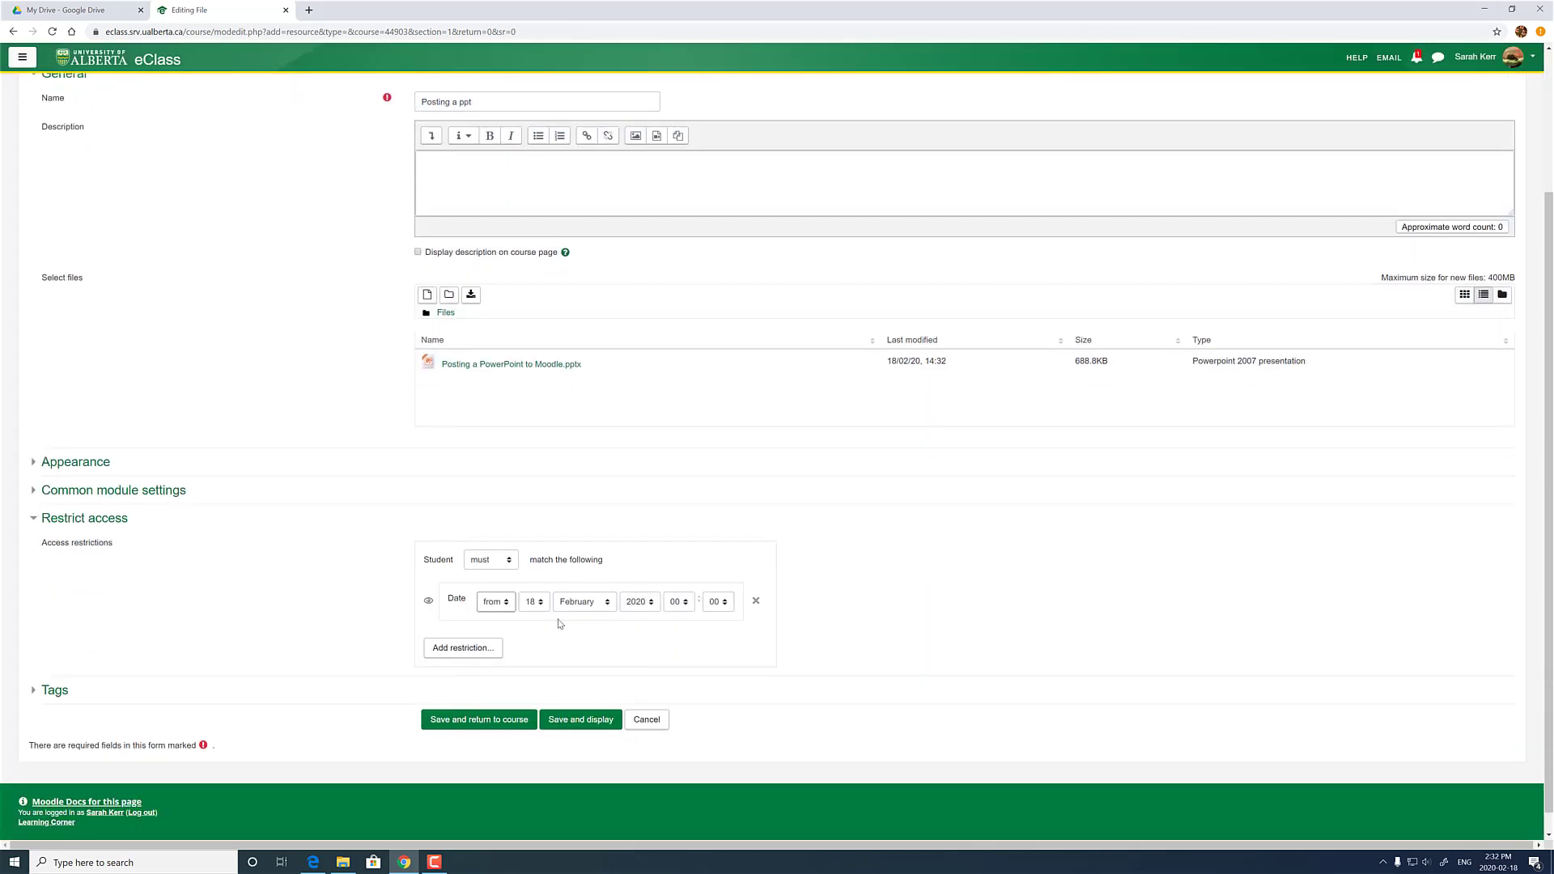
left_click(534, 601)
left_click(531, 808)
left_click(682, 607)
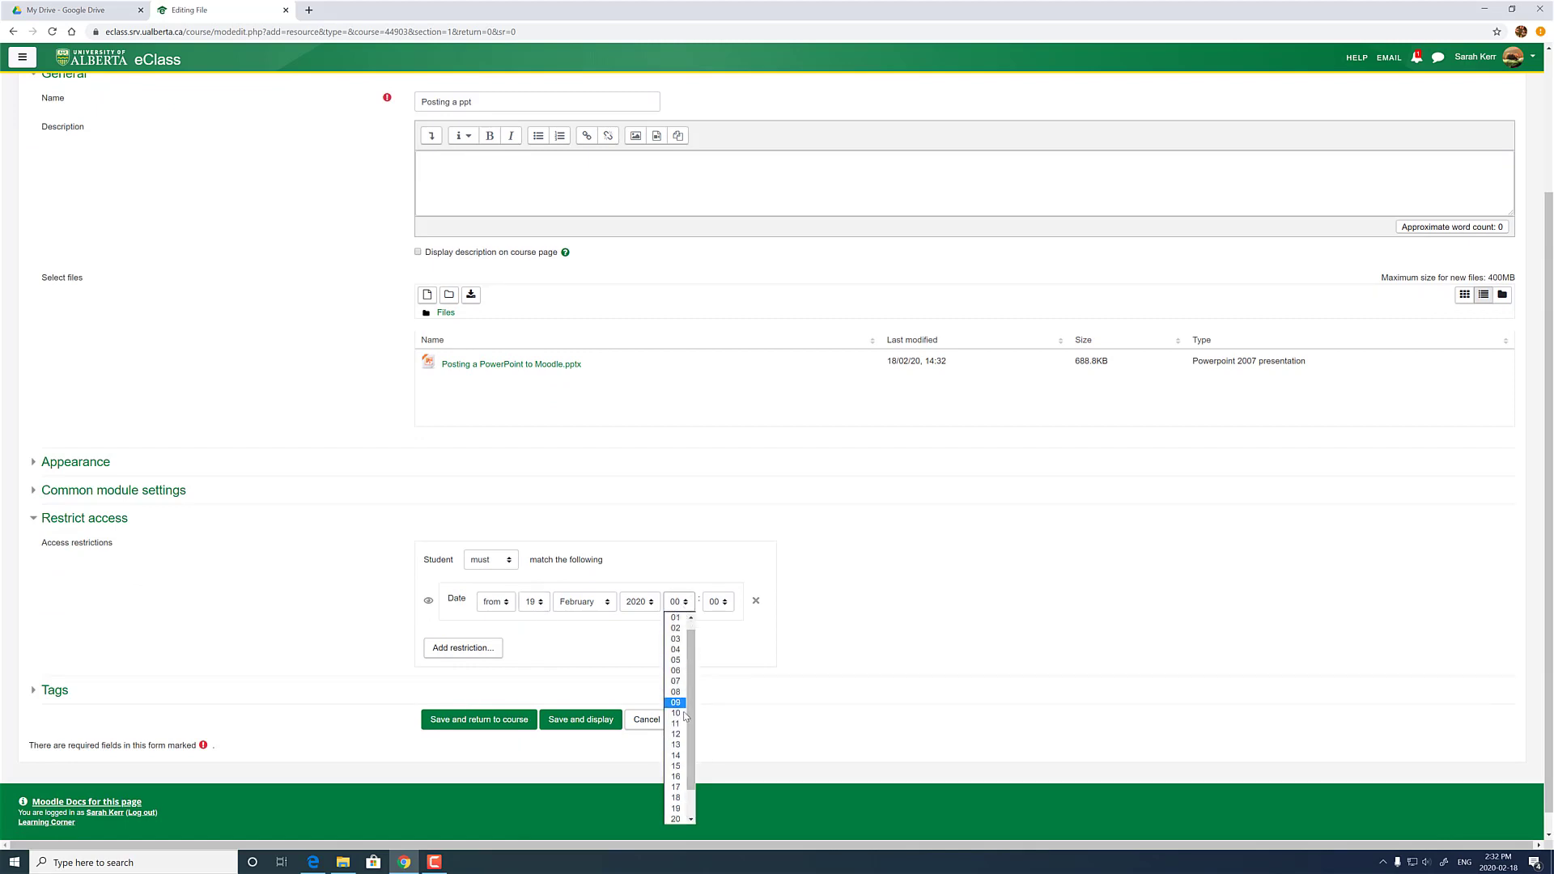
left_click(677, 692)
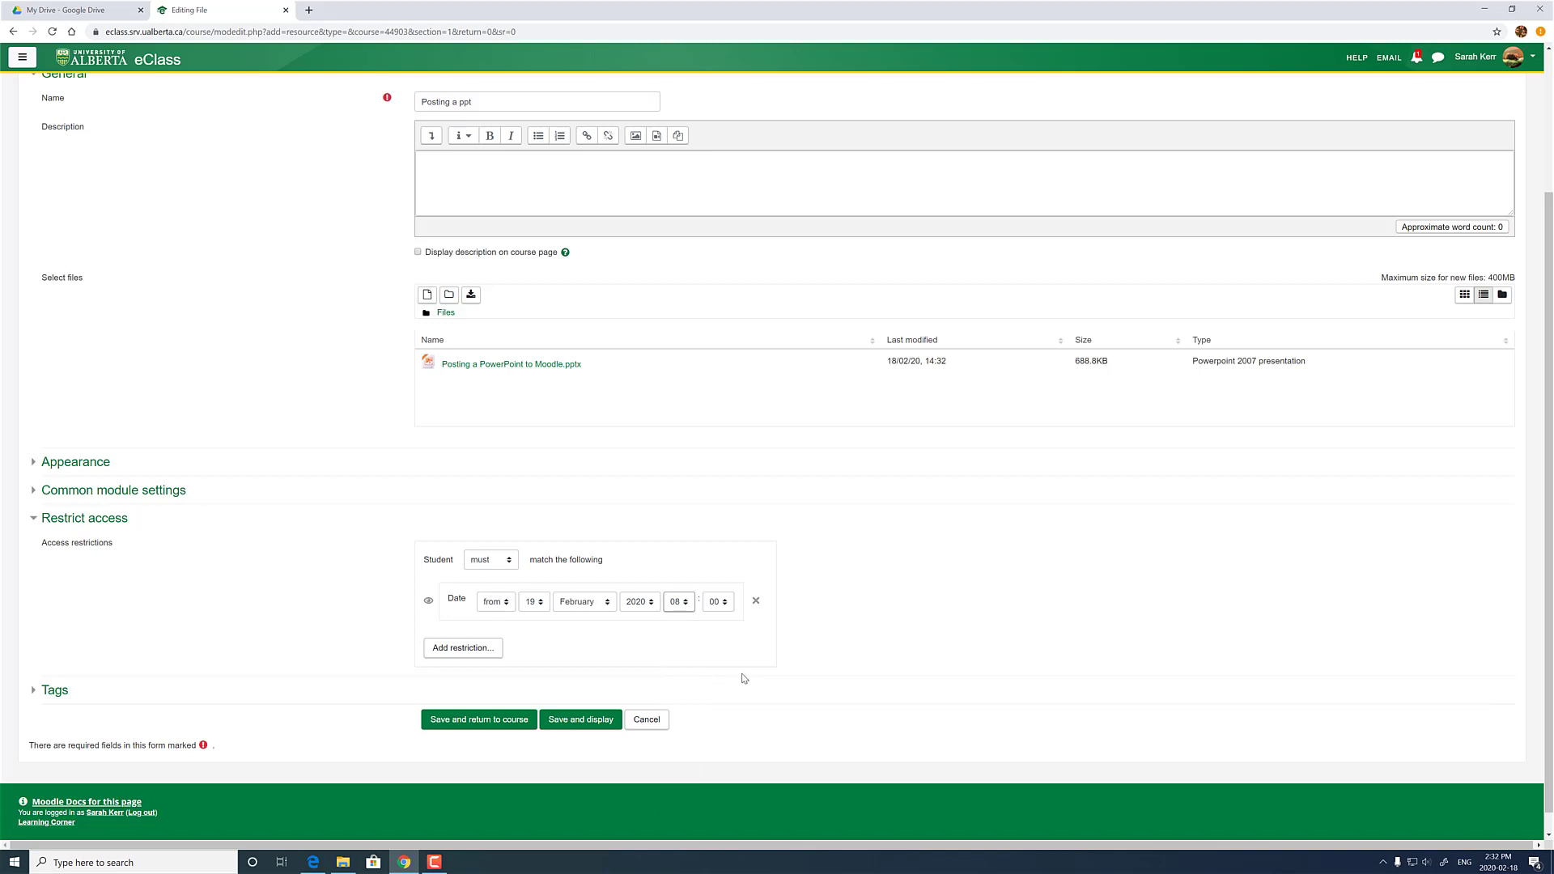
- Hide the PowerPoint resource completely from students while the date condition is unmet, and save it back to the course
left_click(428, 604)
left_click(471, 722)
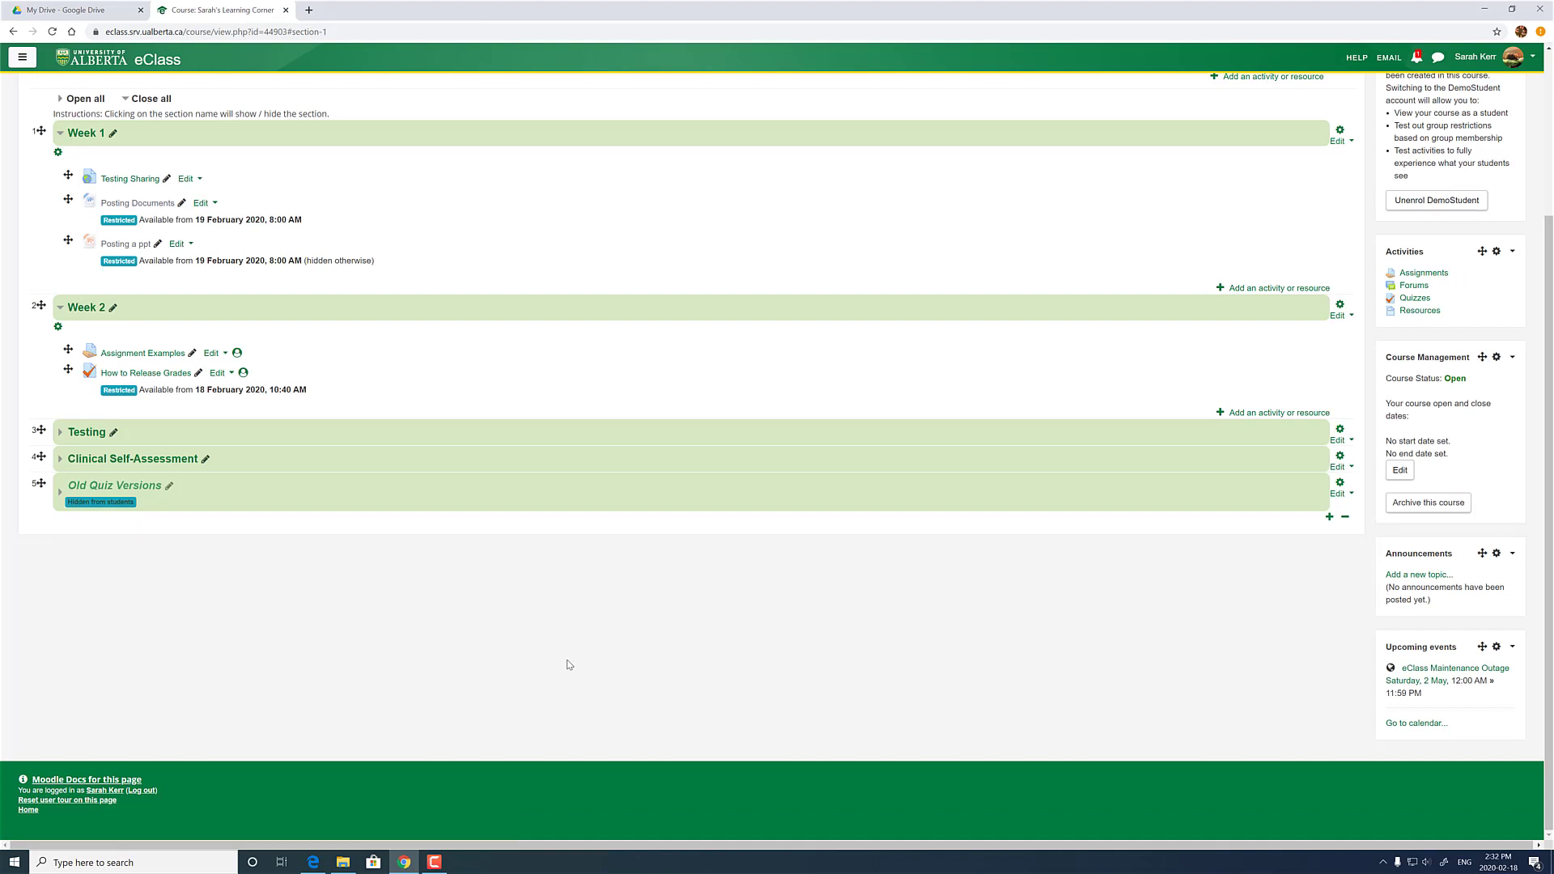
- Switch to the DemoStudent view and expand Week 1 to check how the restricted files appear to students
scroll(413, 443, "up", 1)
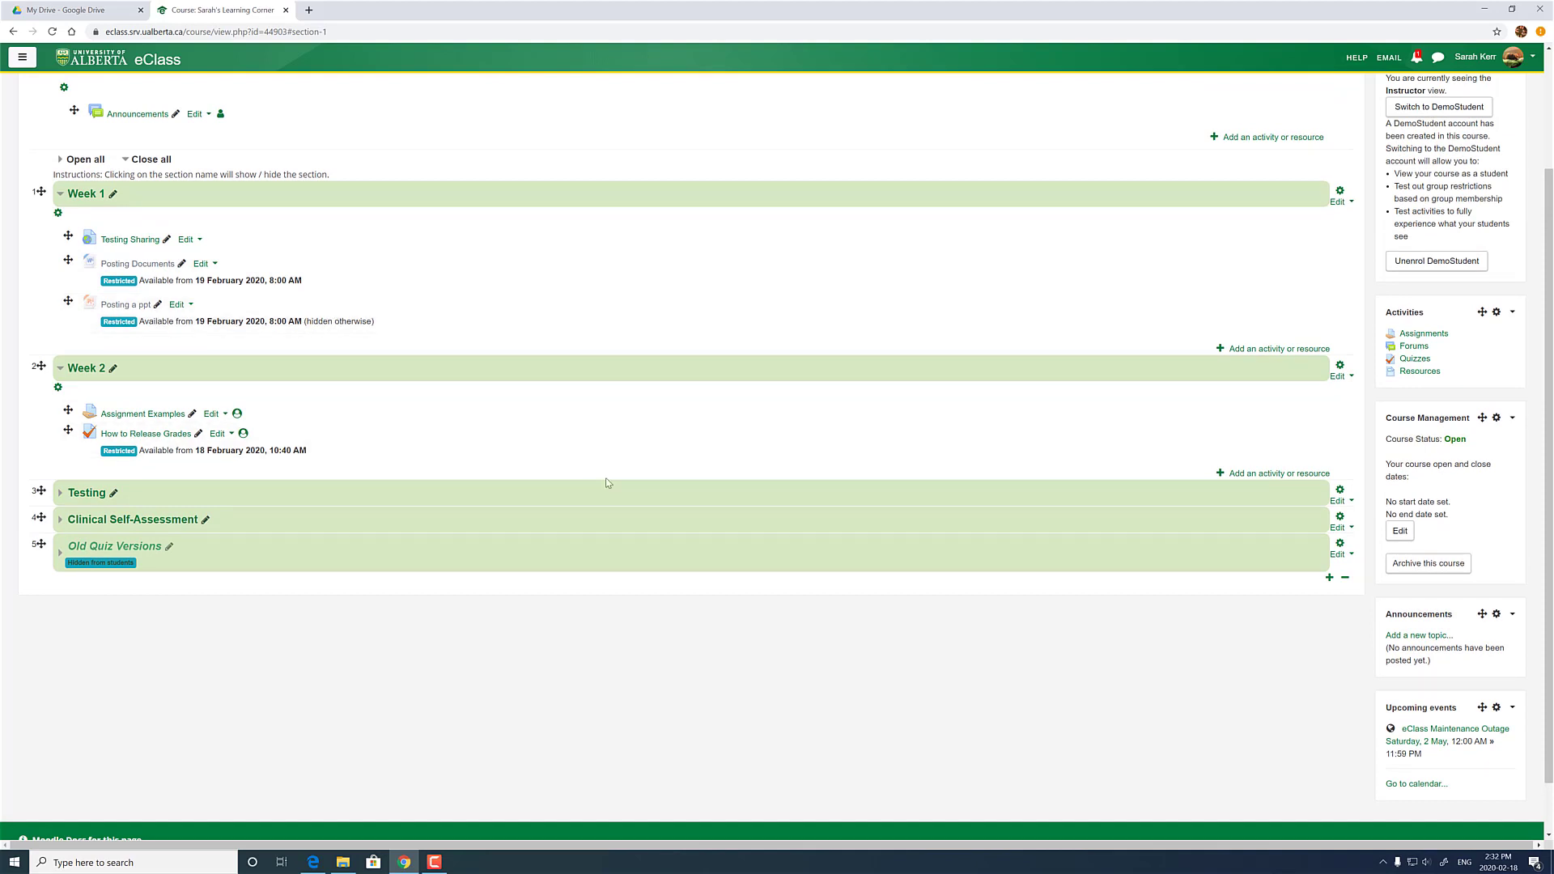
scroll(842, 405, "up", 2)
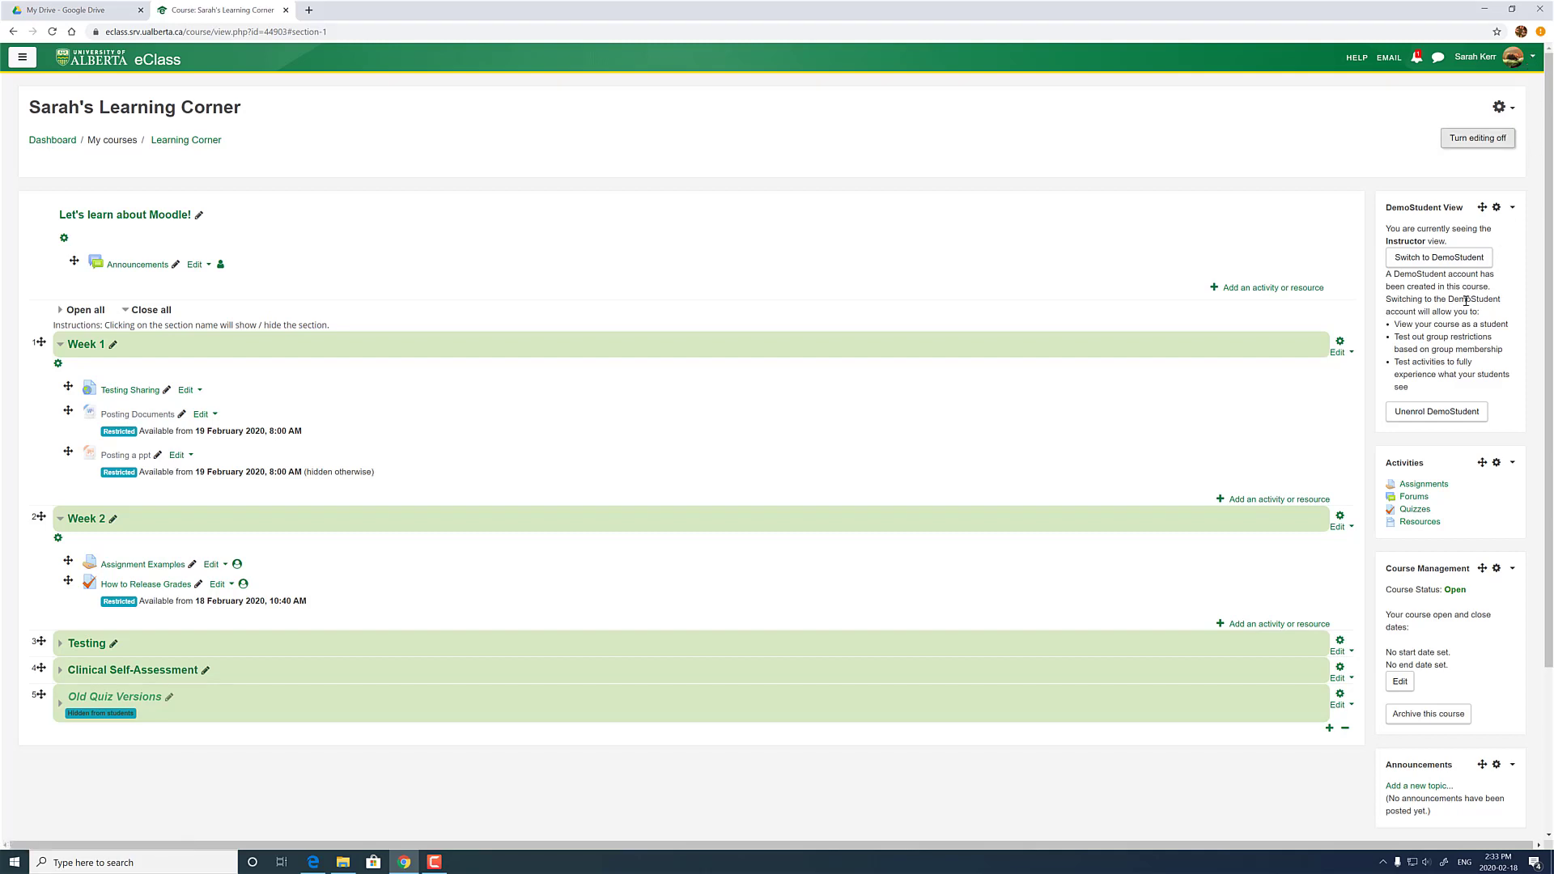
left_click(1447, 258)
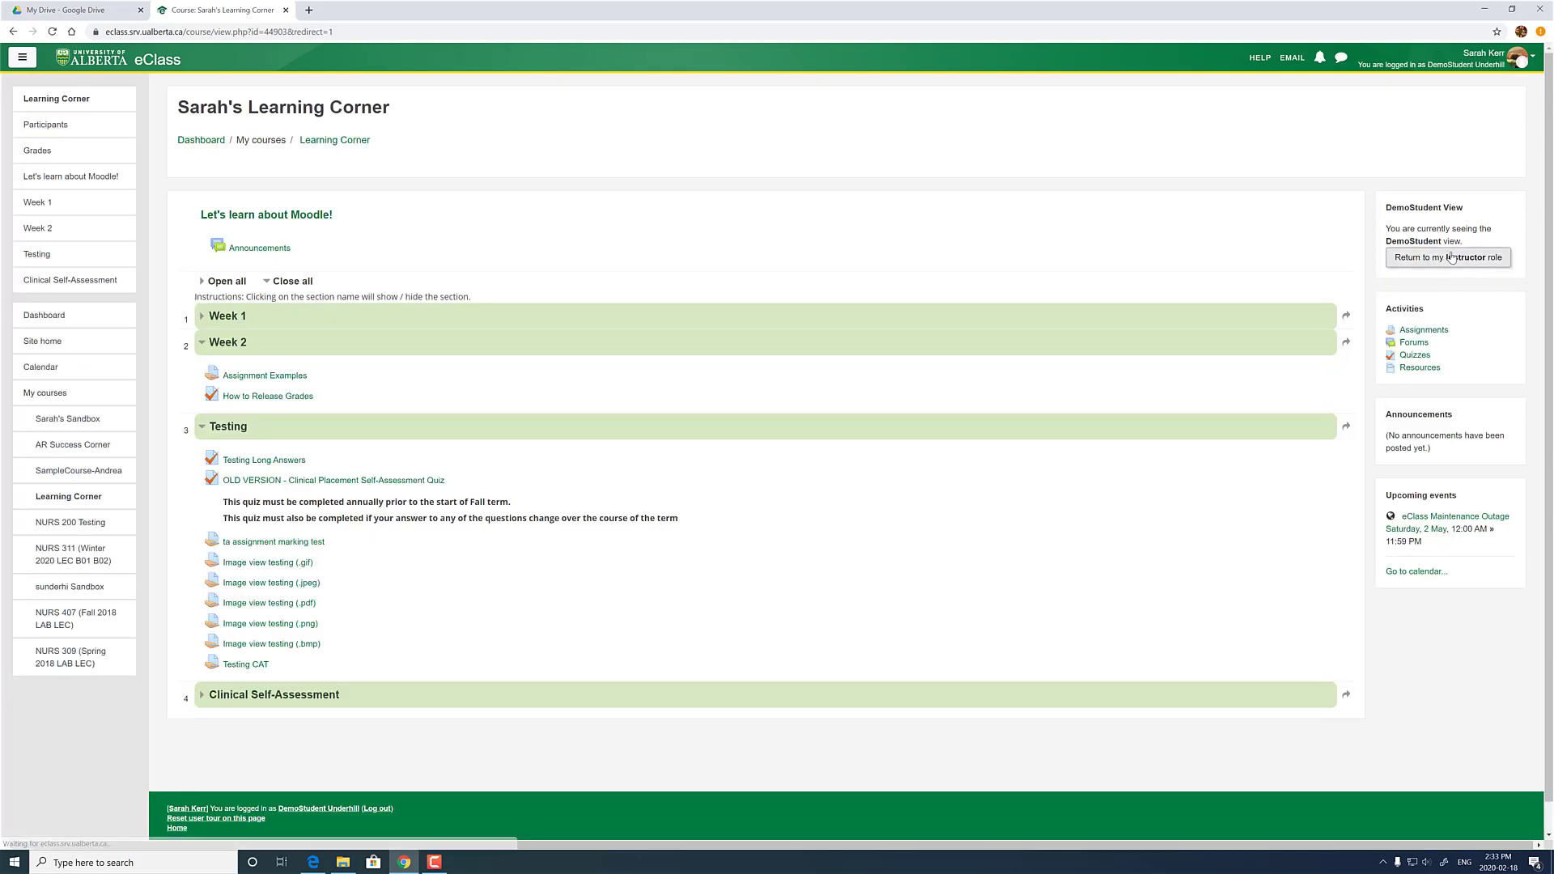
left_click(381, 327)
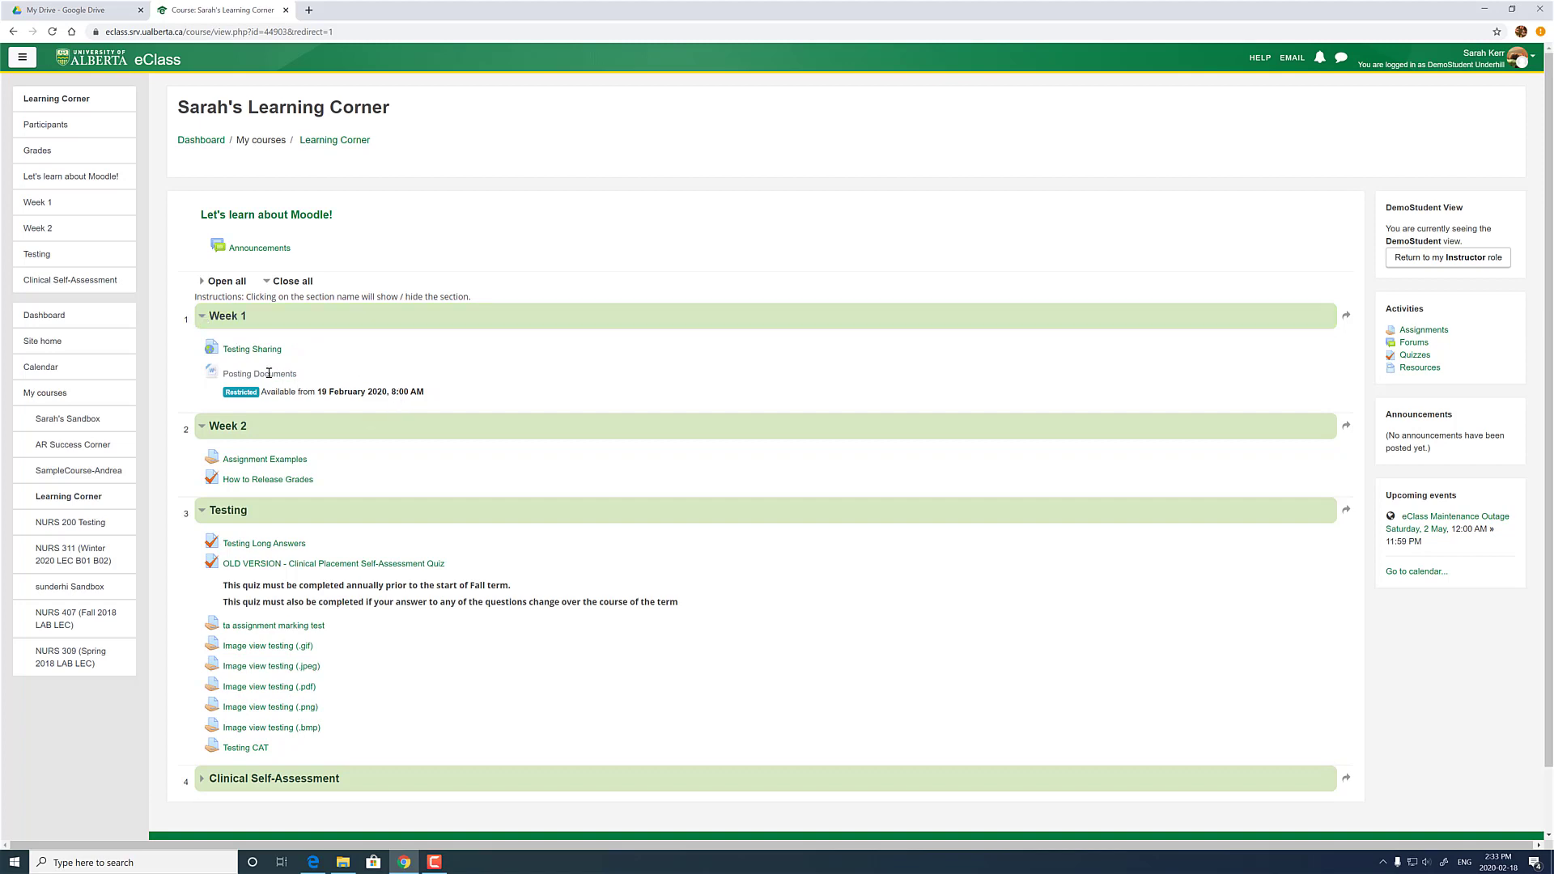
double_click(240, 376)
left_click_drag(284, 390, 289, 393)
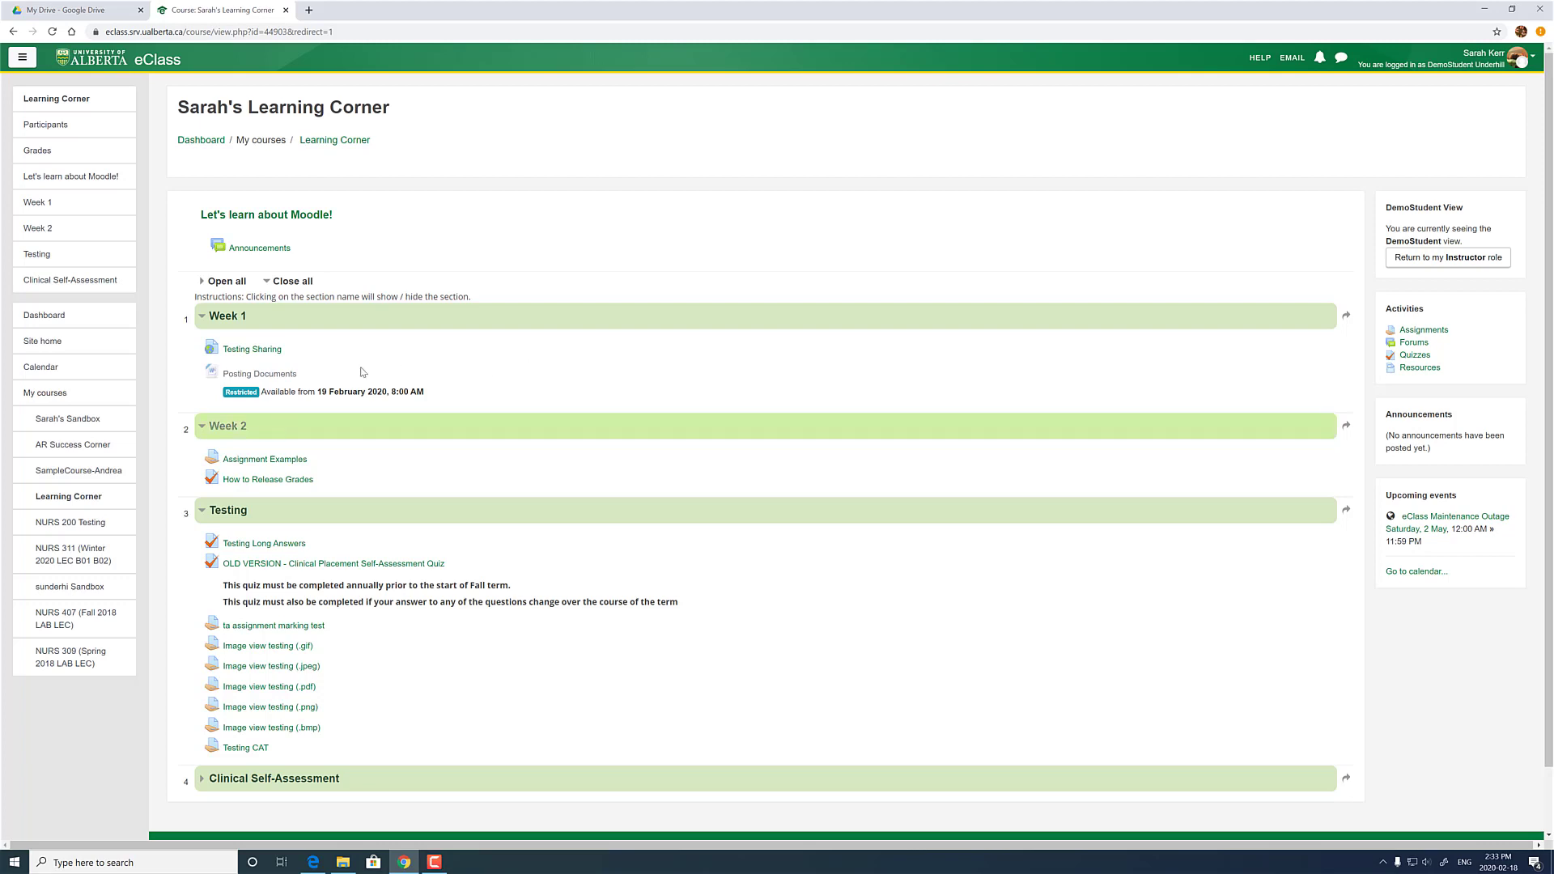
- Return to the Instructor role and turn course editing back on
left_click(1470, 257)
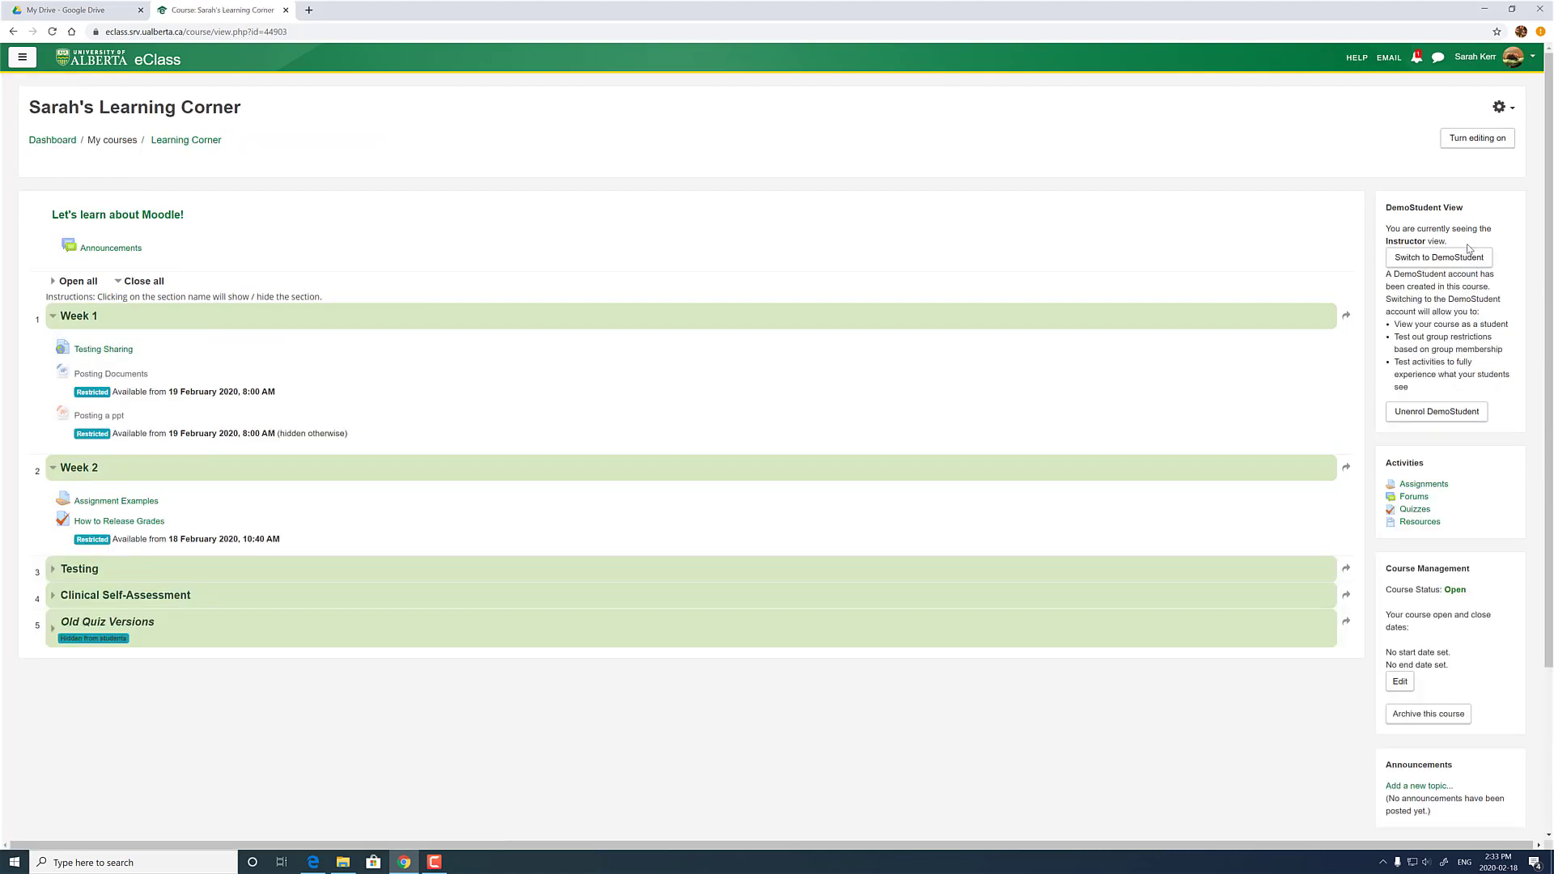
left_click(1466, 150)
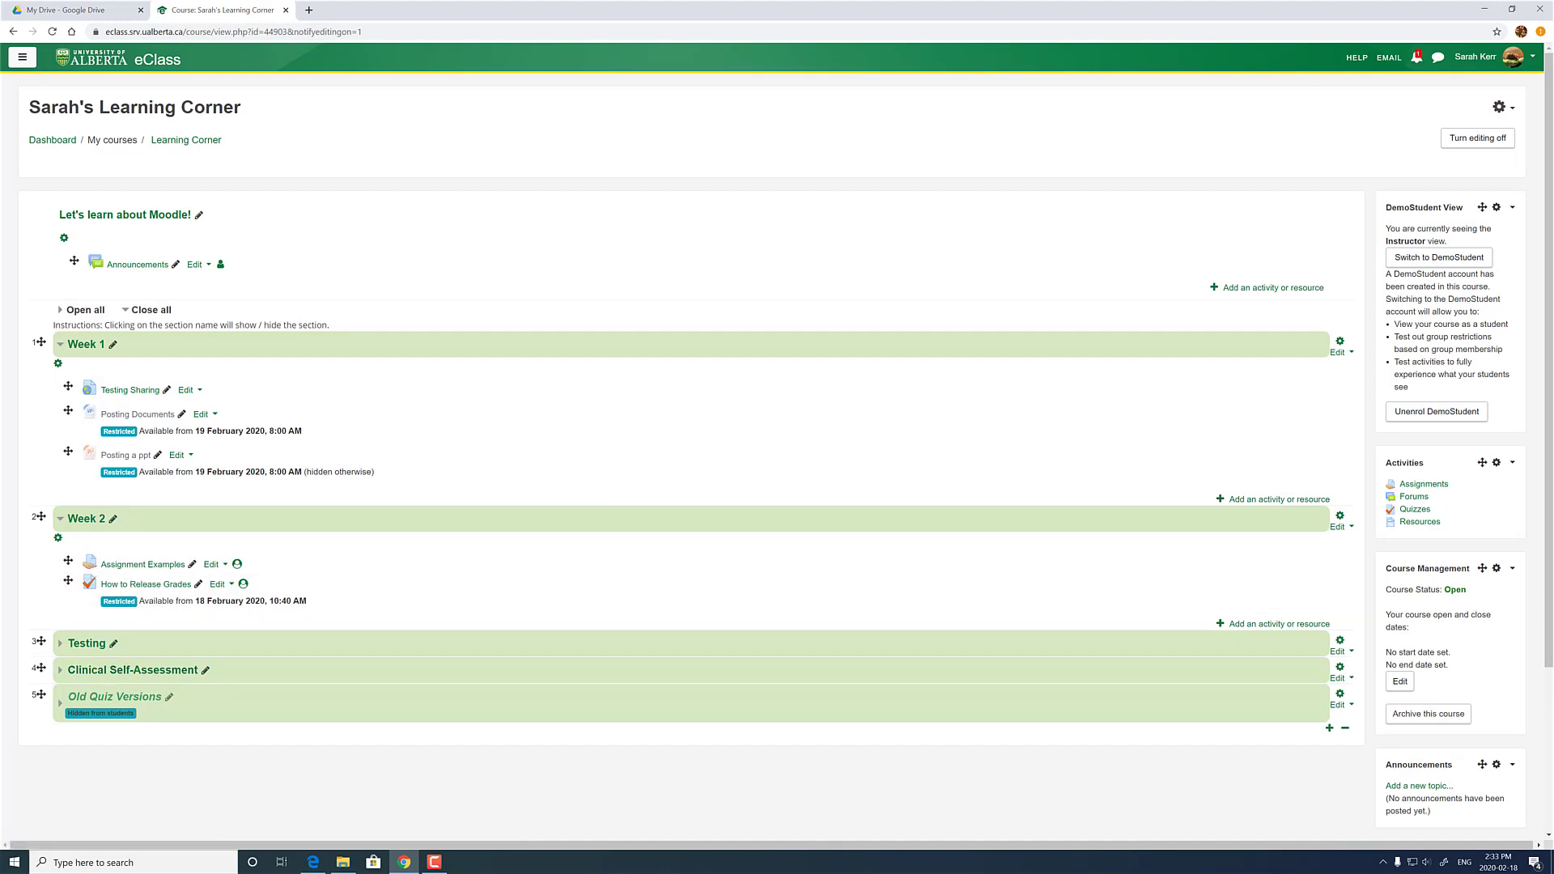
- Upload the PDF document straight from the file folder into Week 1, and delete the resulting resource again
key("alt+Tab")
left_click_drag(270, 408, 308, 487)
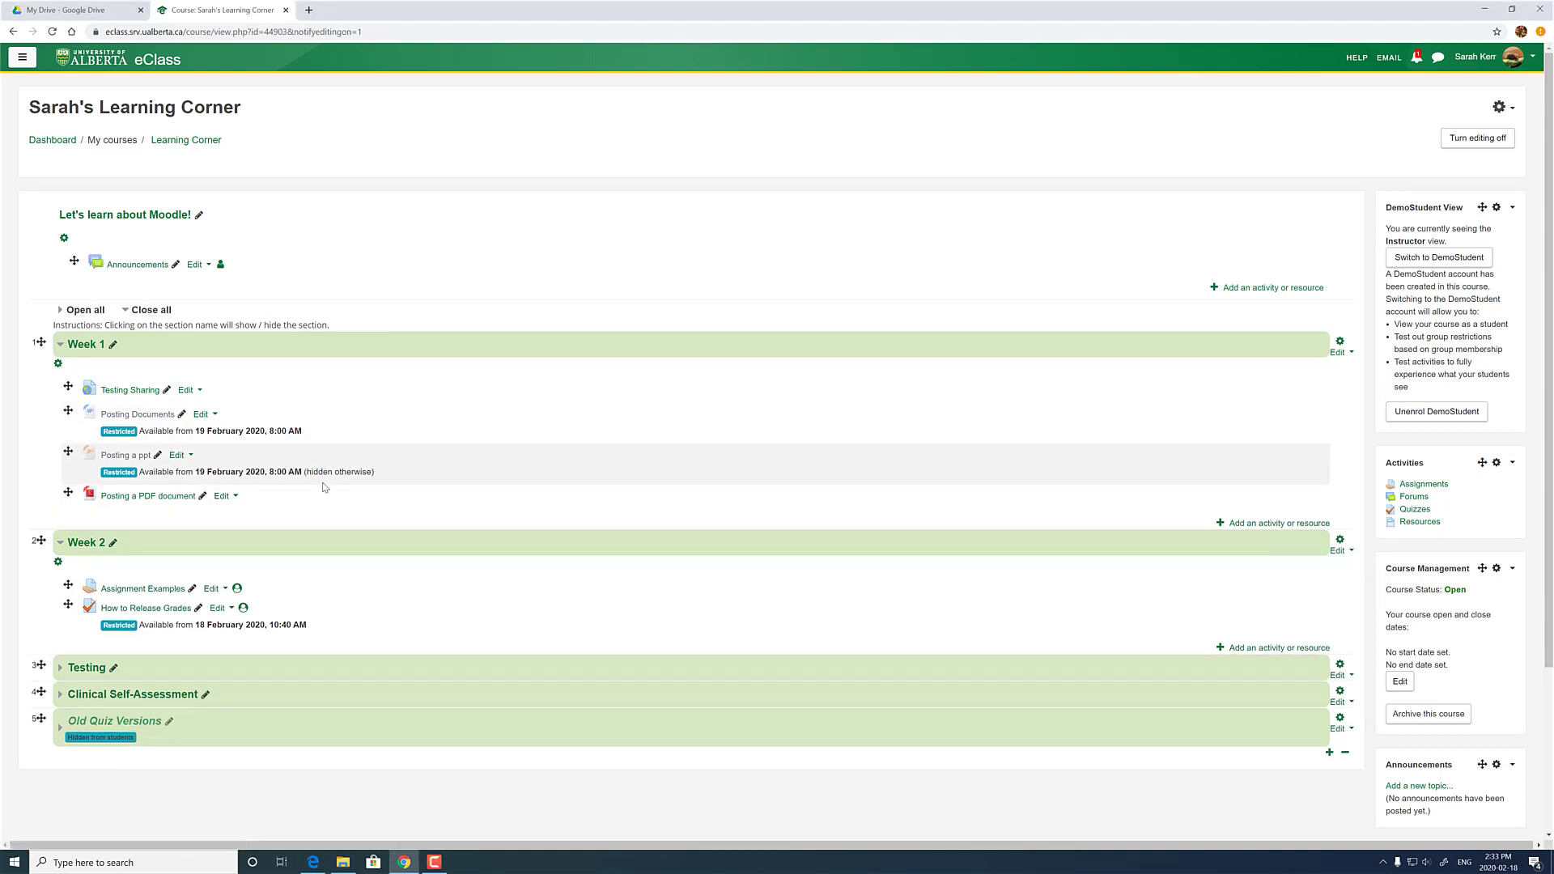
left_click(230, 500)
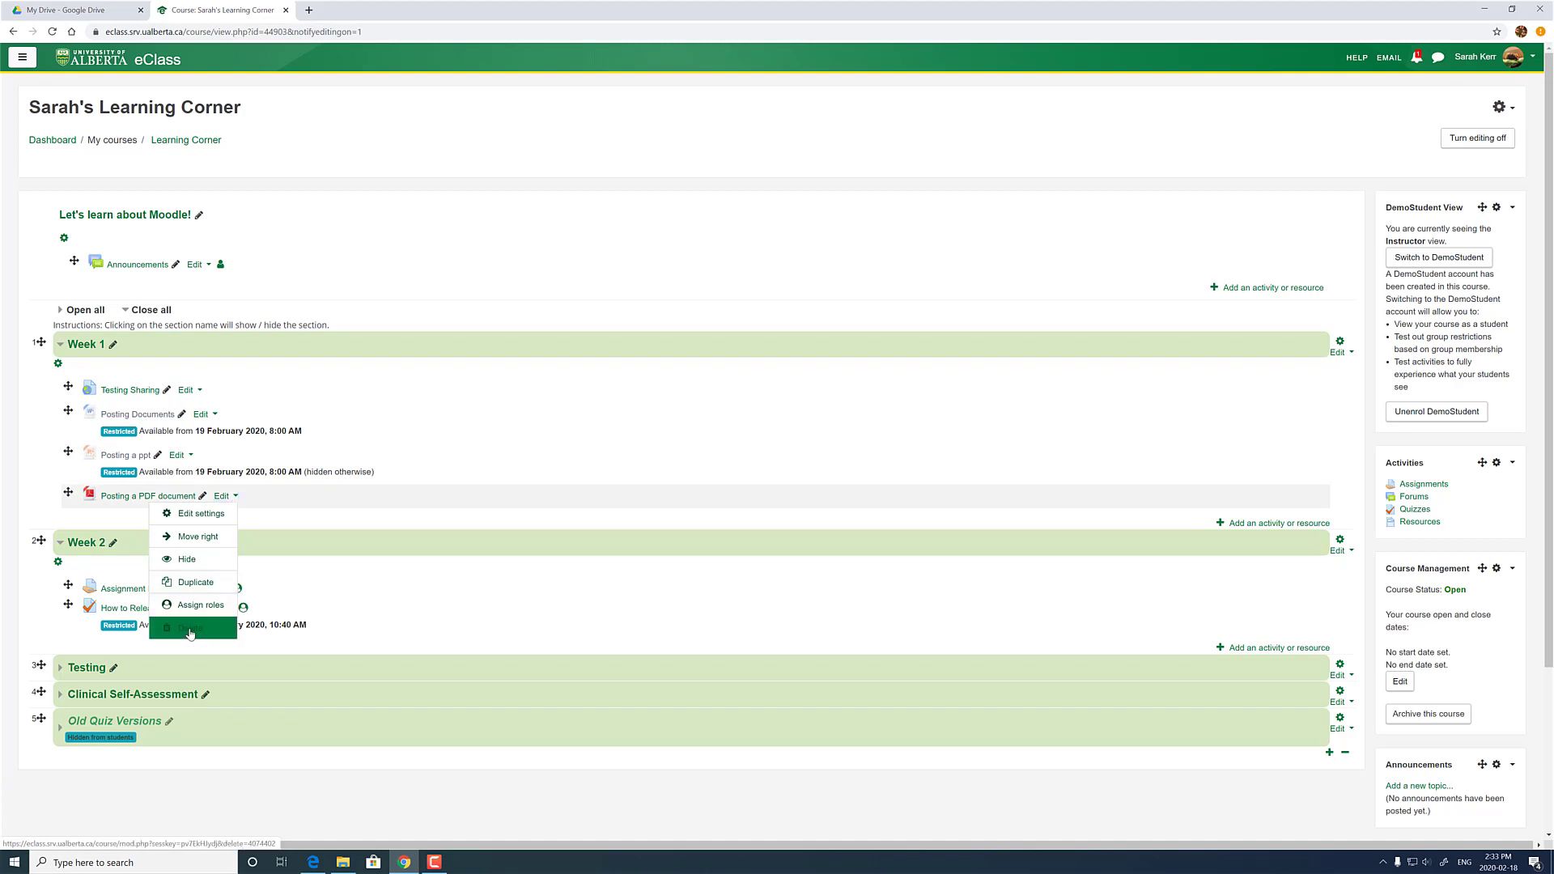
left_click(193, 629)
left_click(712, 524)
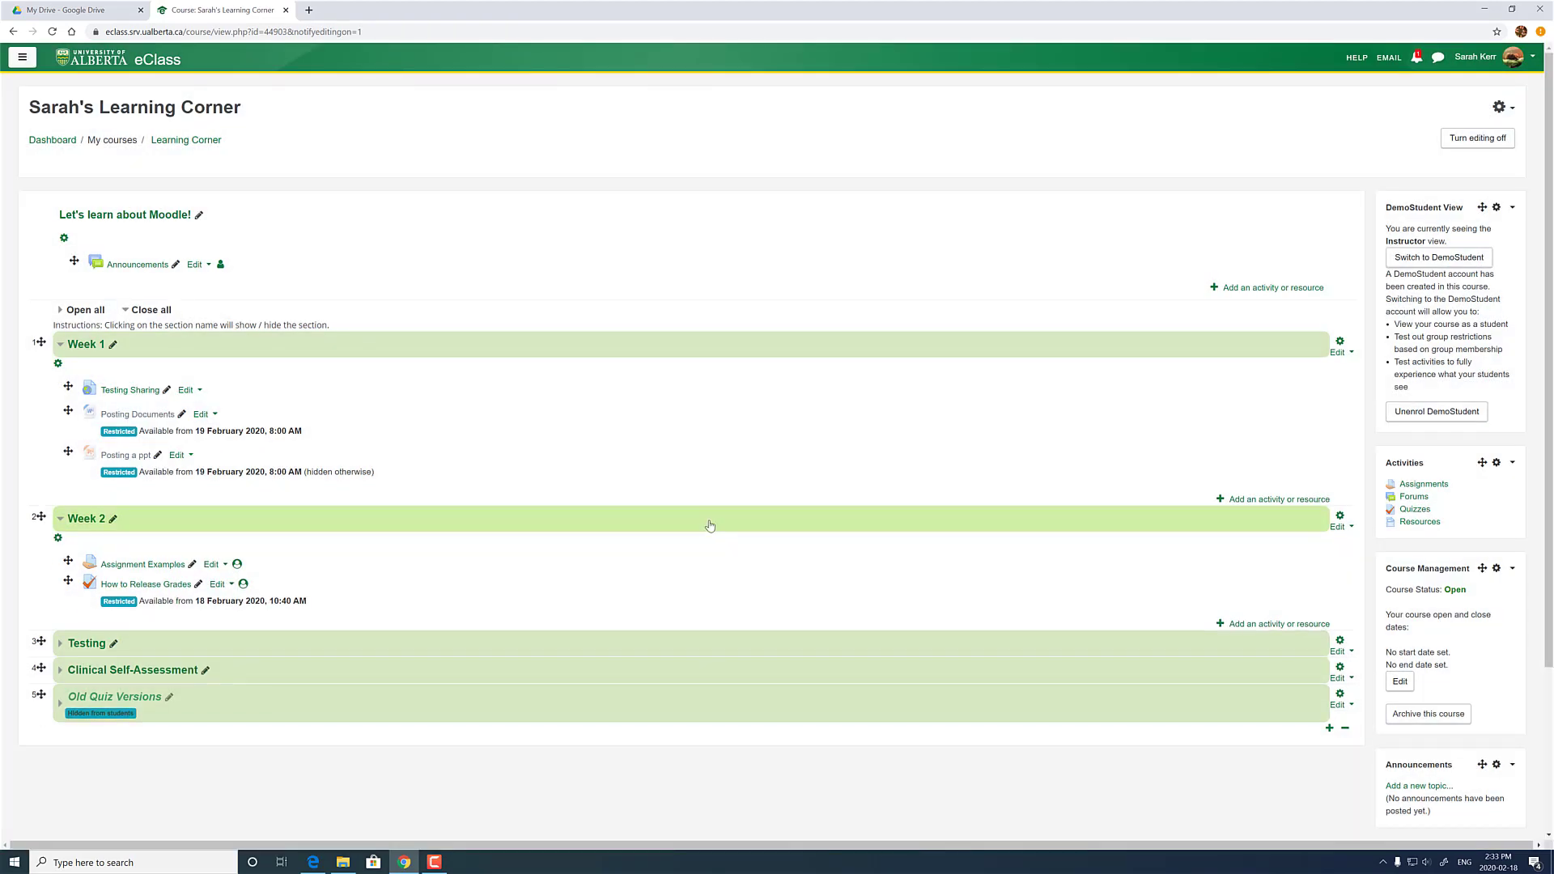
- Add a File resource named "Posting a pdf" to Week 1 and attach "Posting a PDF document.pdf"
left_click(1297, 502)
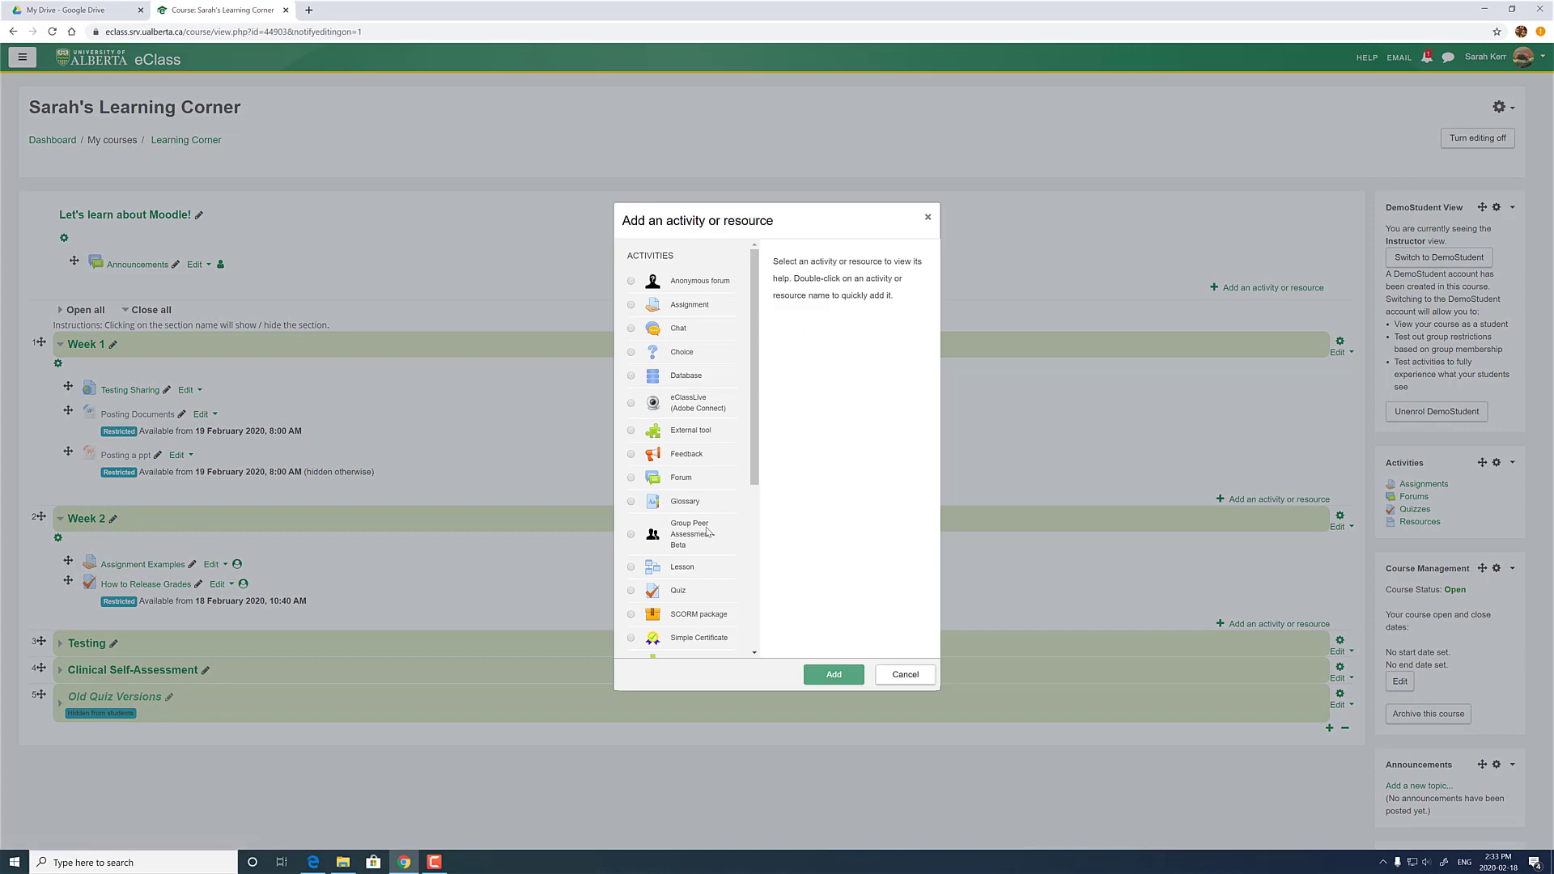
scroll(691, 558, "down", 4)
double_click(677, 499)
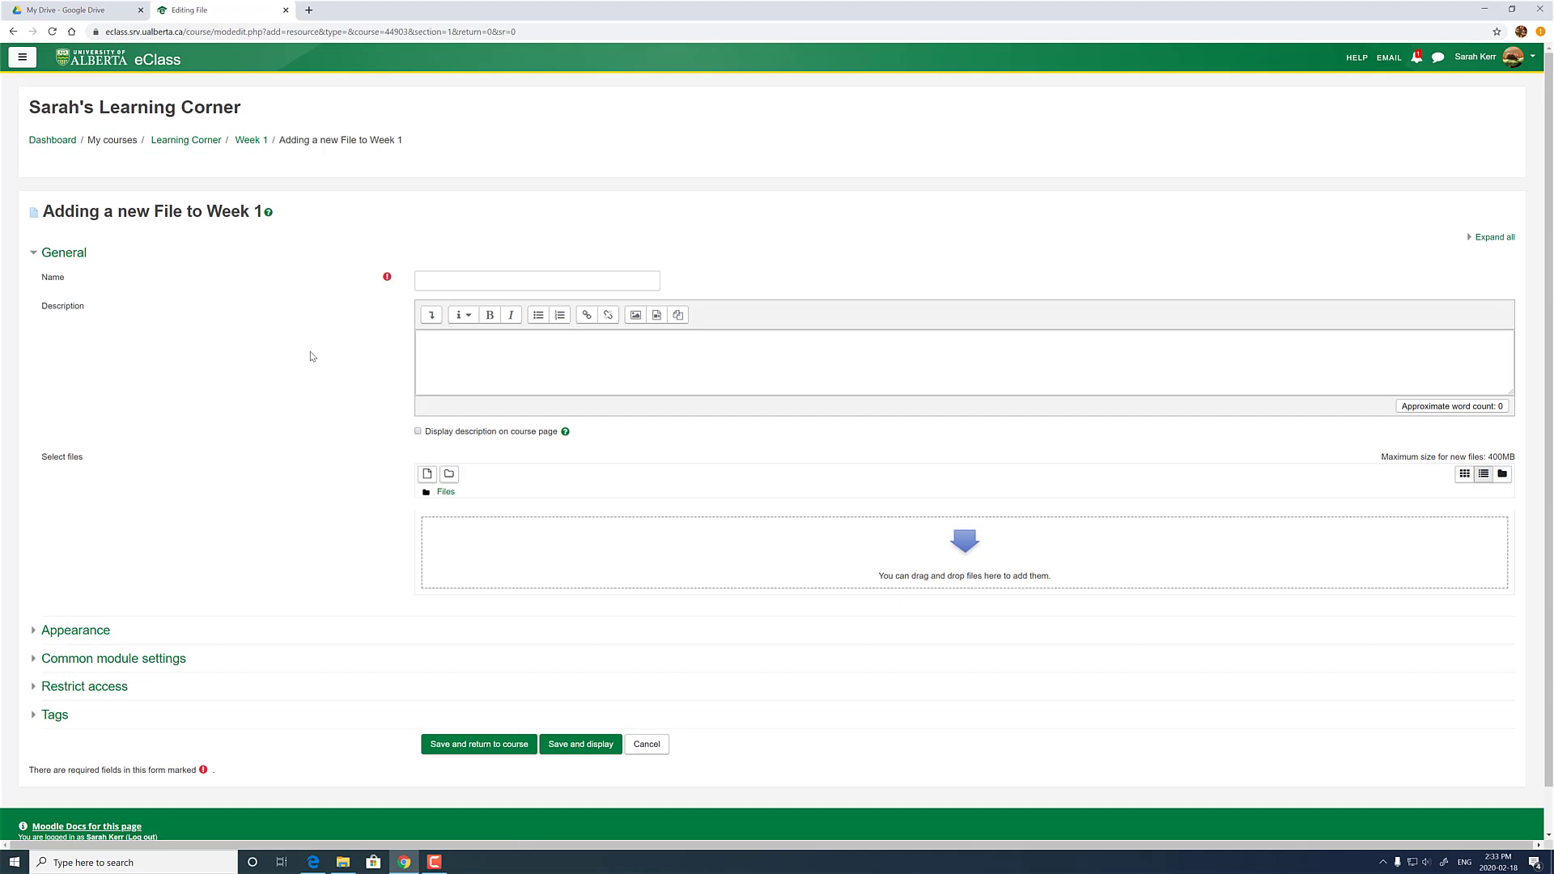
left_click(516, 282)
type("Posting a pdf")
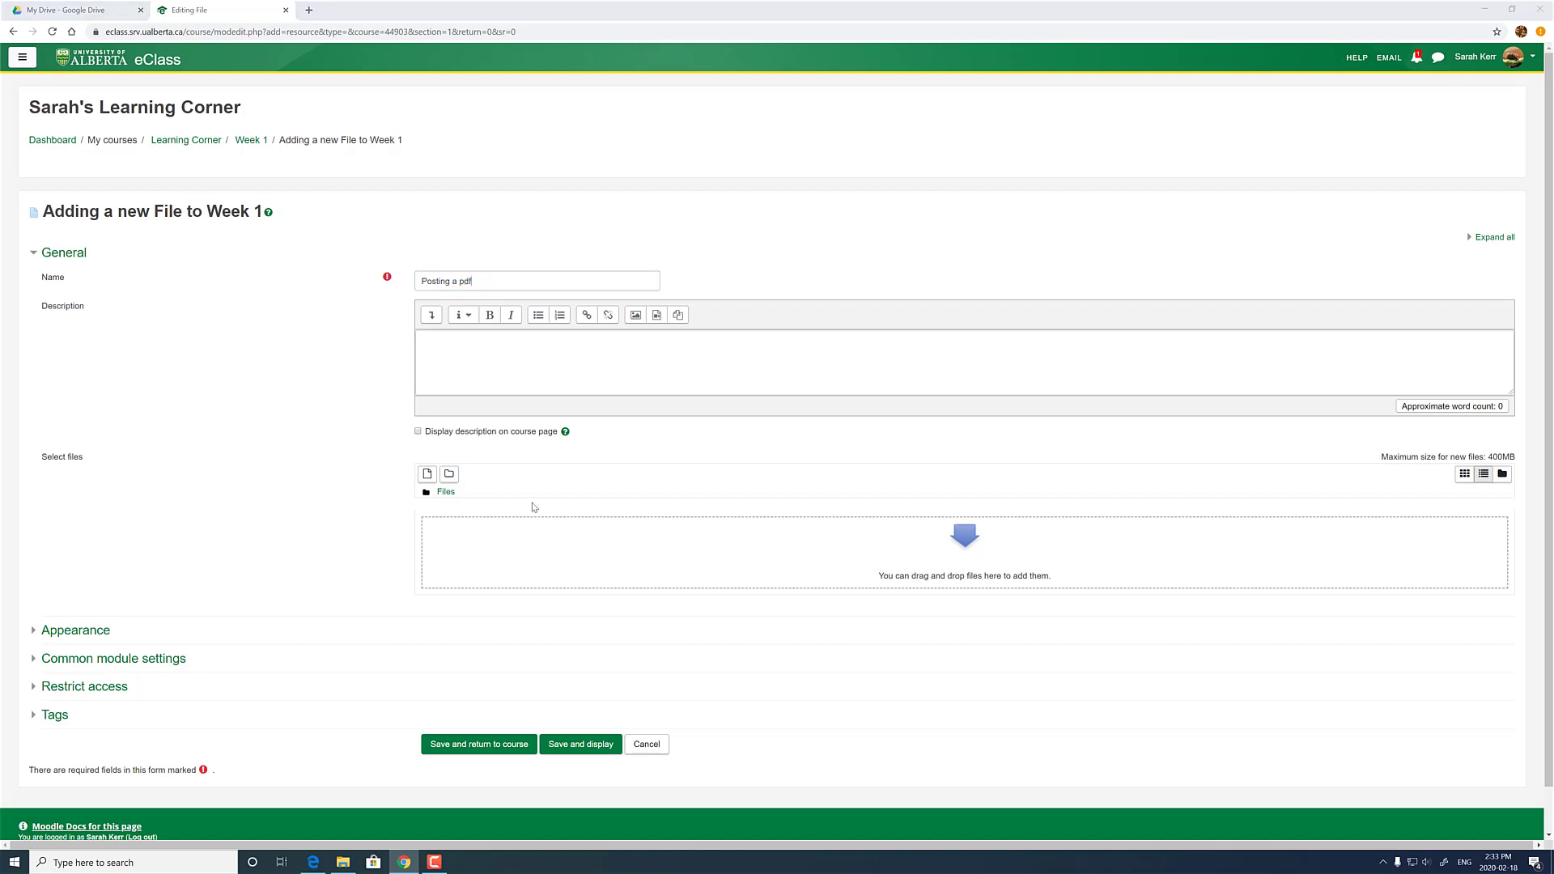
left_click_drag(531, 506, 756, 559)
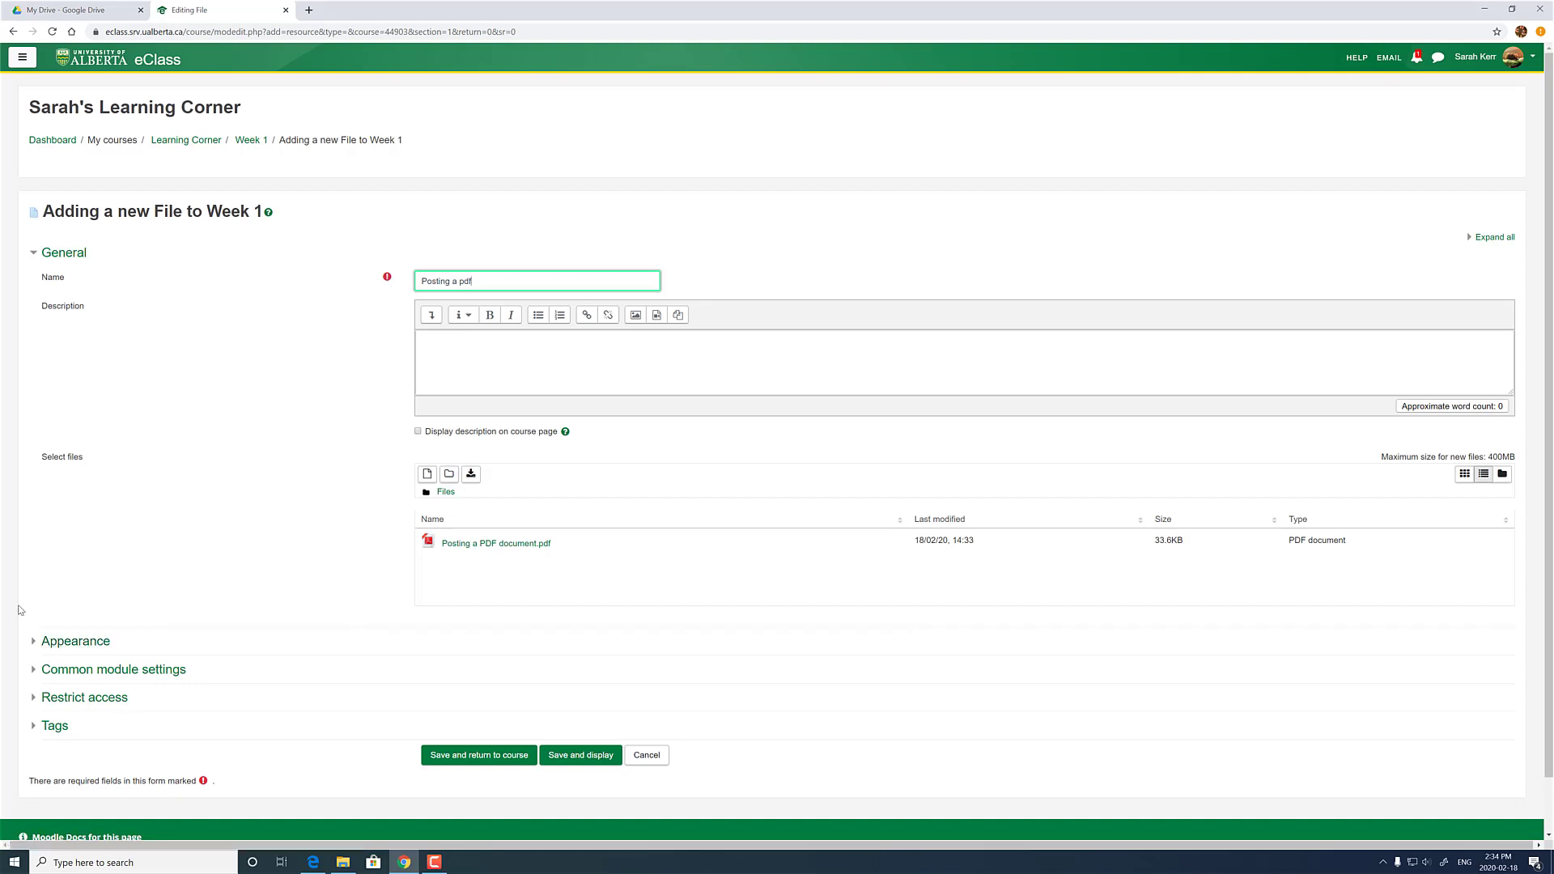
- Set the PDF resource to display in a new window and save it back to the course
left_click(107, 643)
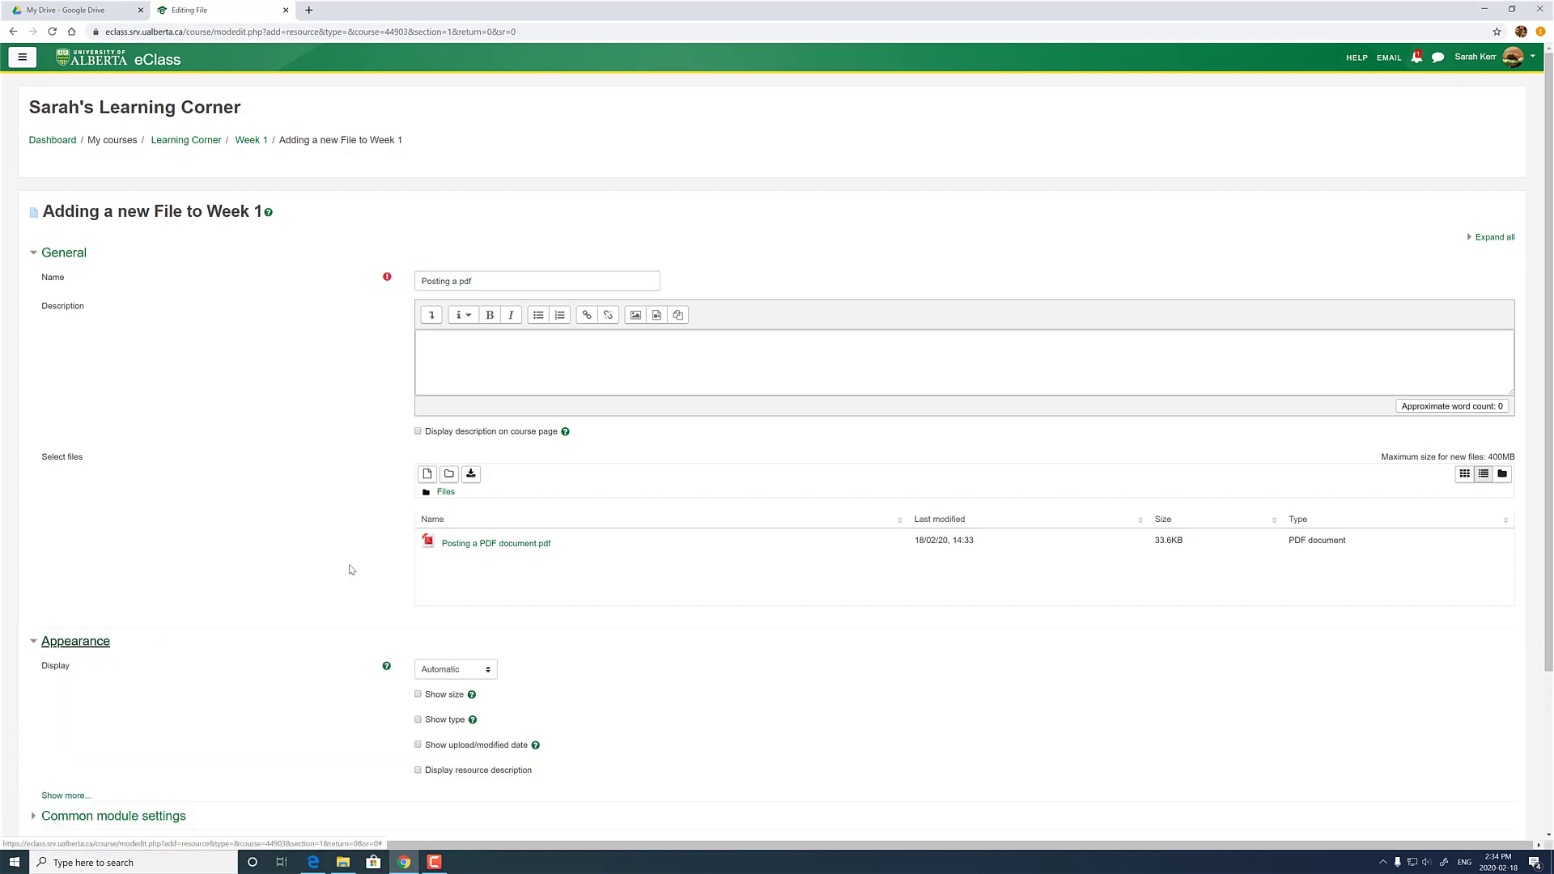
scroll(486, 566, "down", 2)
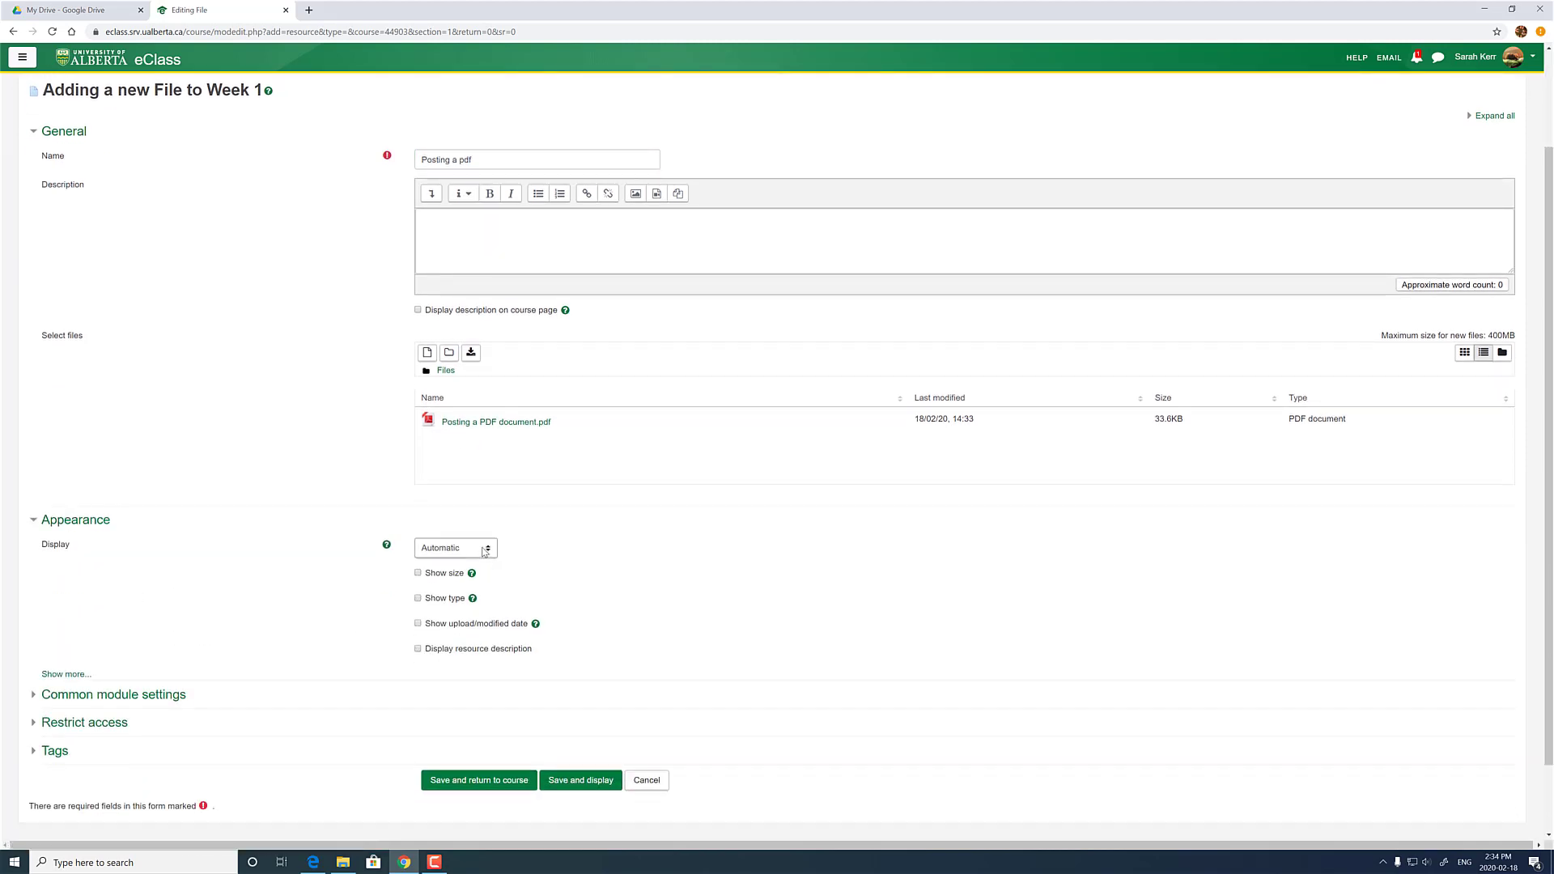
left_click(485, 548)
left_click(476, 595)
scroll(324, 736, "down", 1)
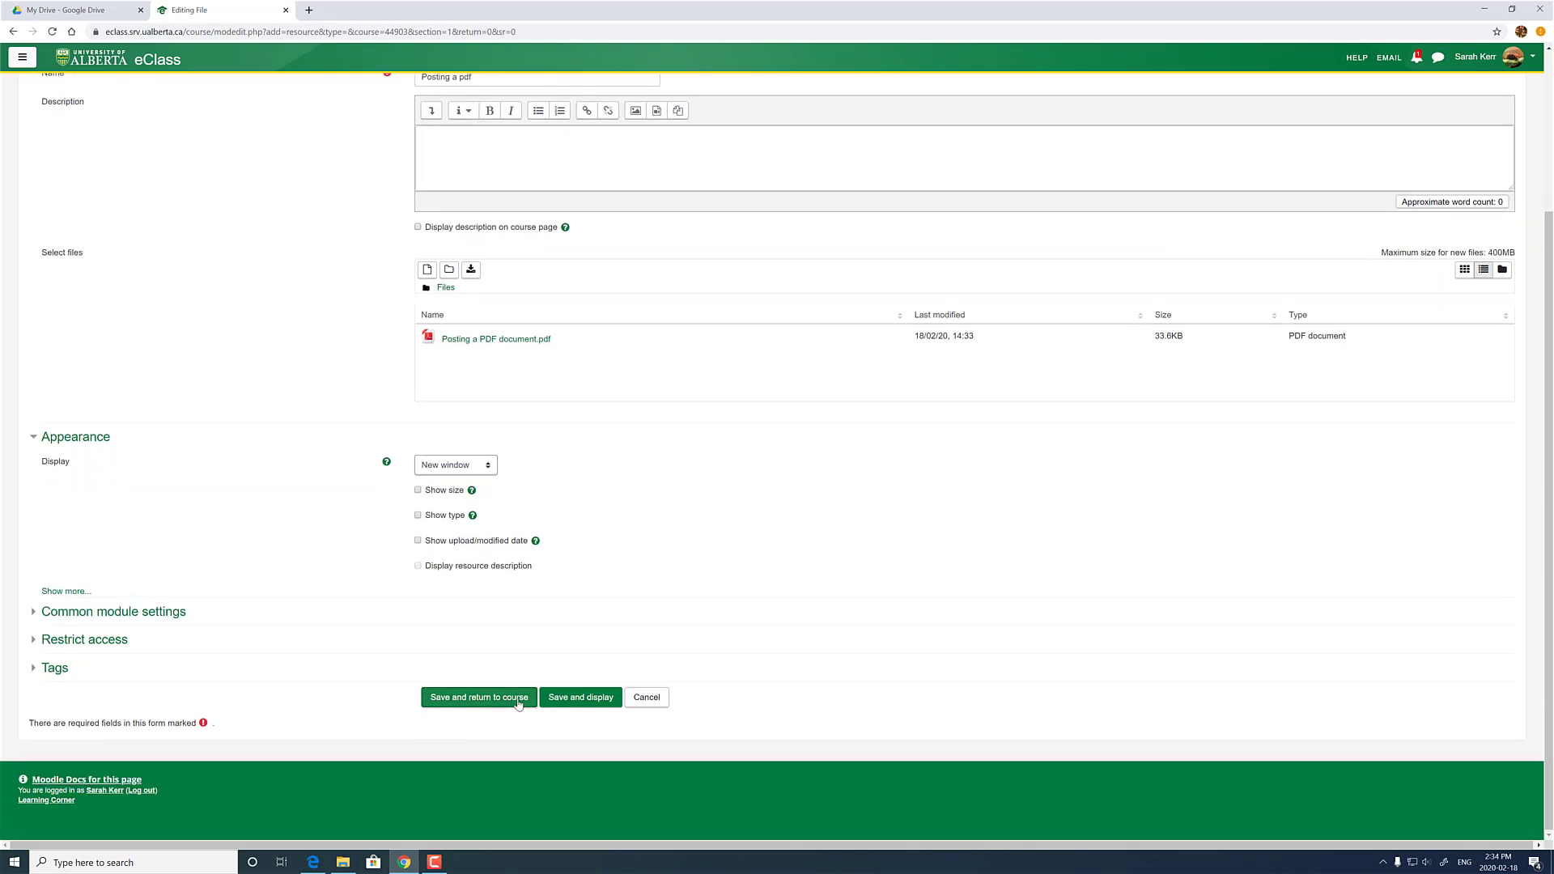
left_click(479, 697)
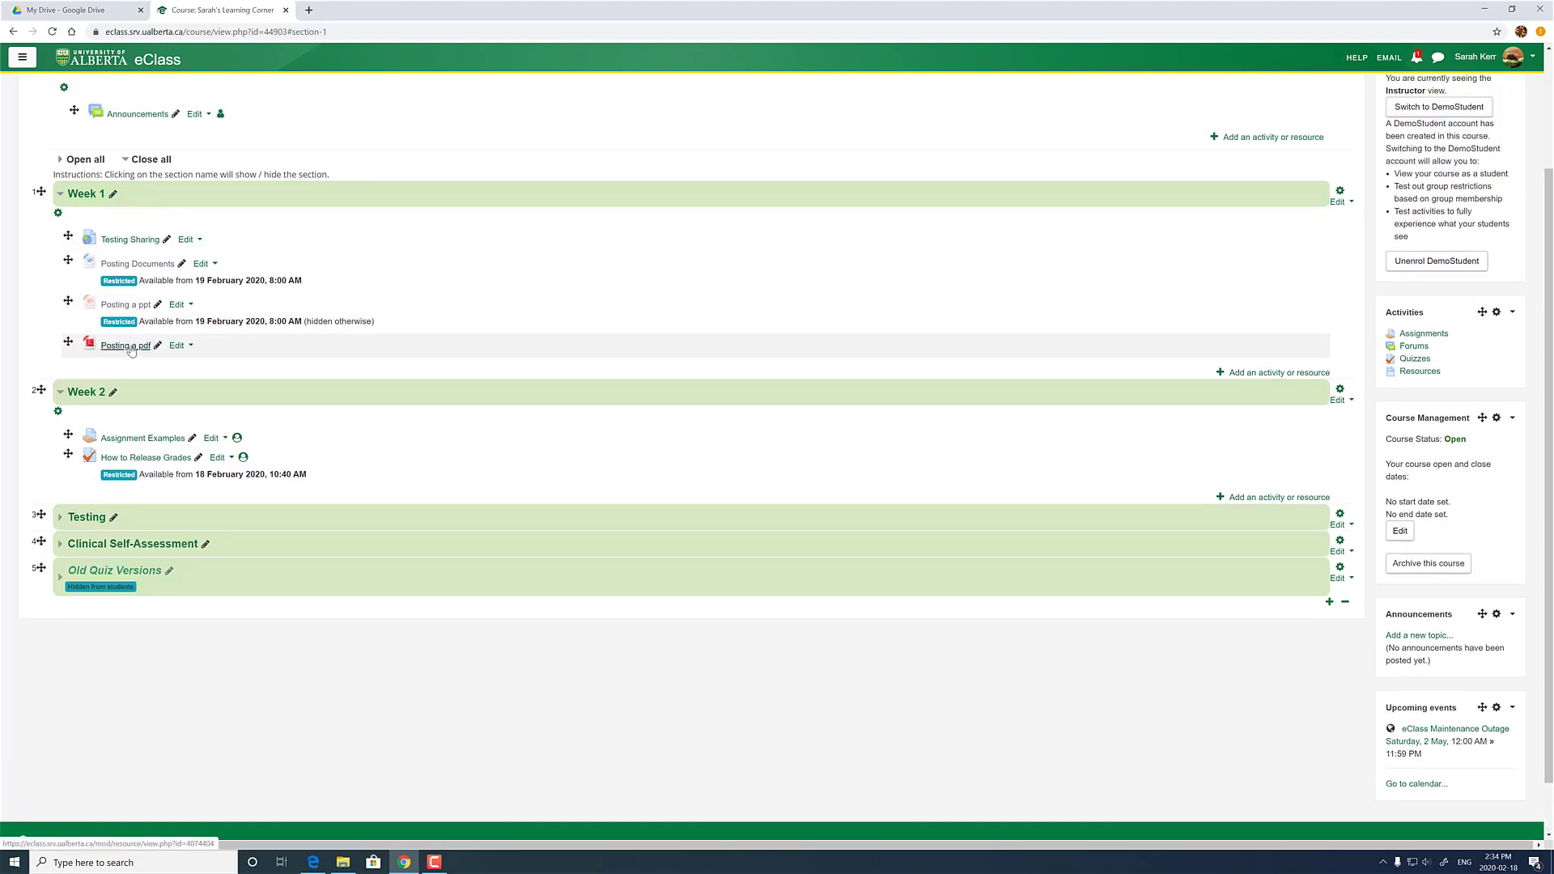
- Open the "Posting a pdf" resource to check how it displays, and return to the course page
left_click(130, 346)
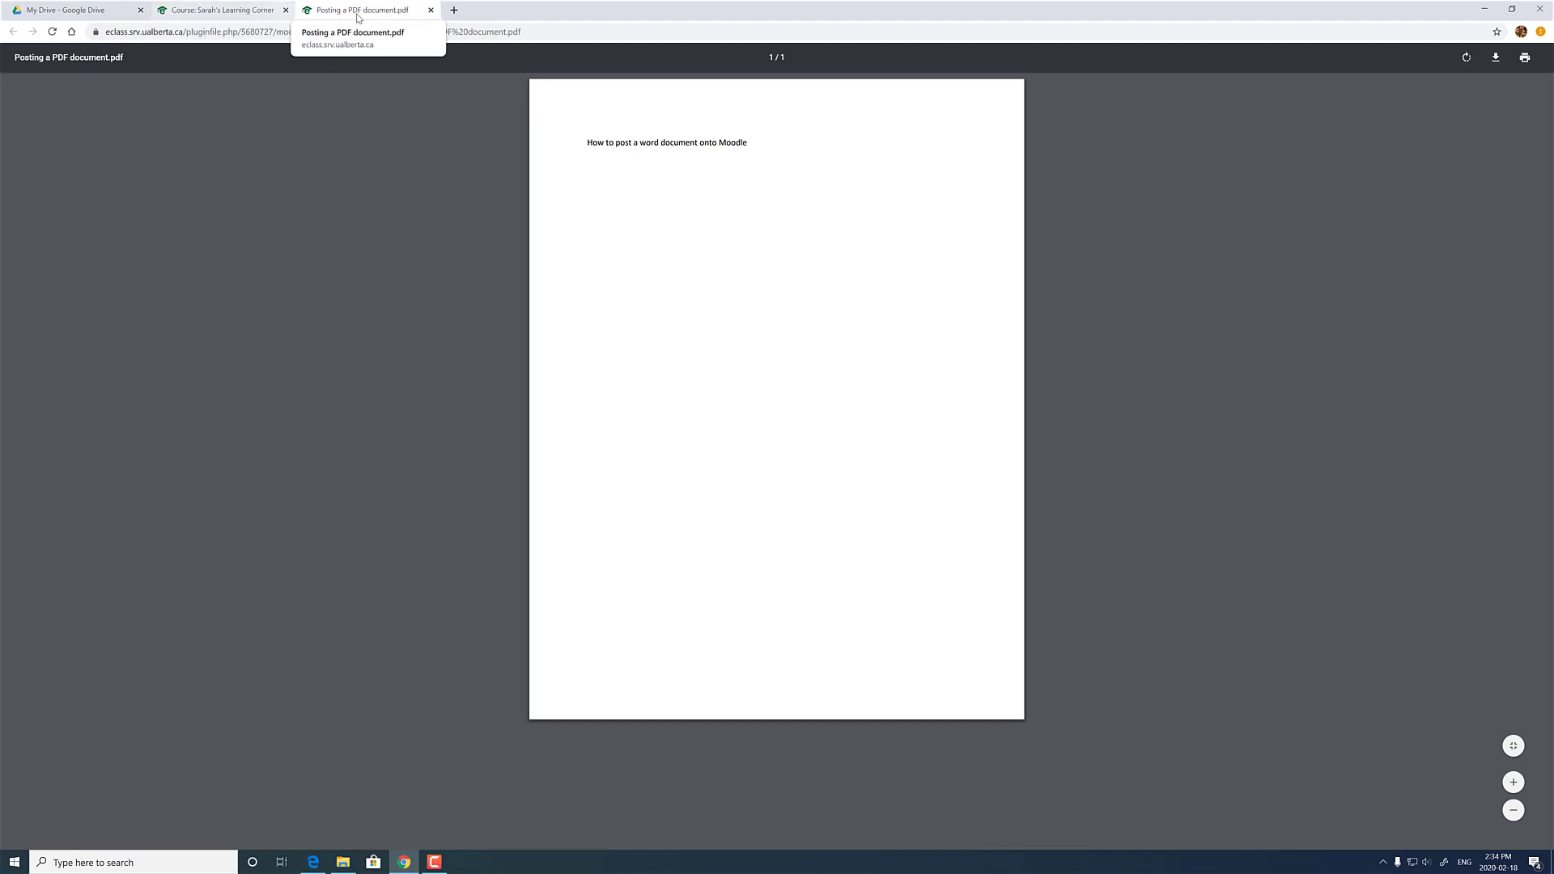
left_click(431, 10)
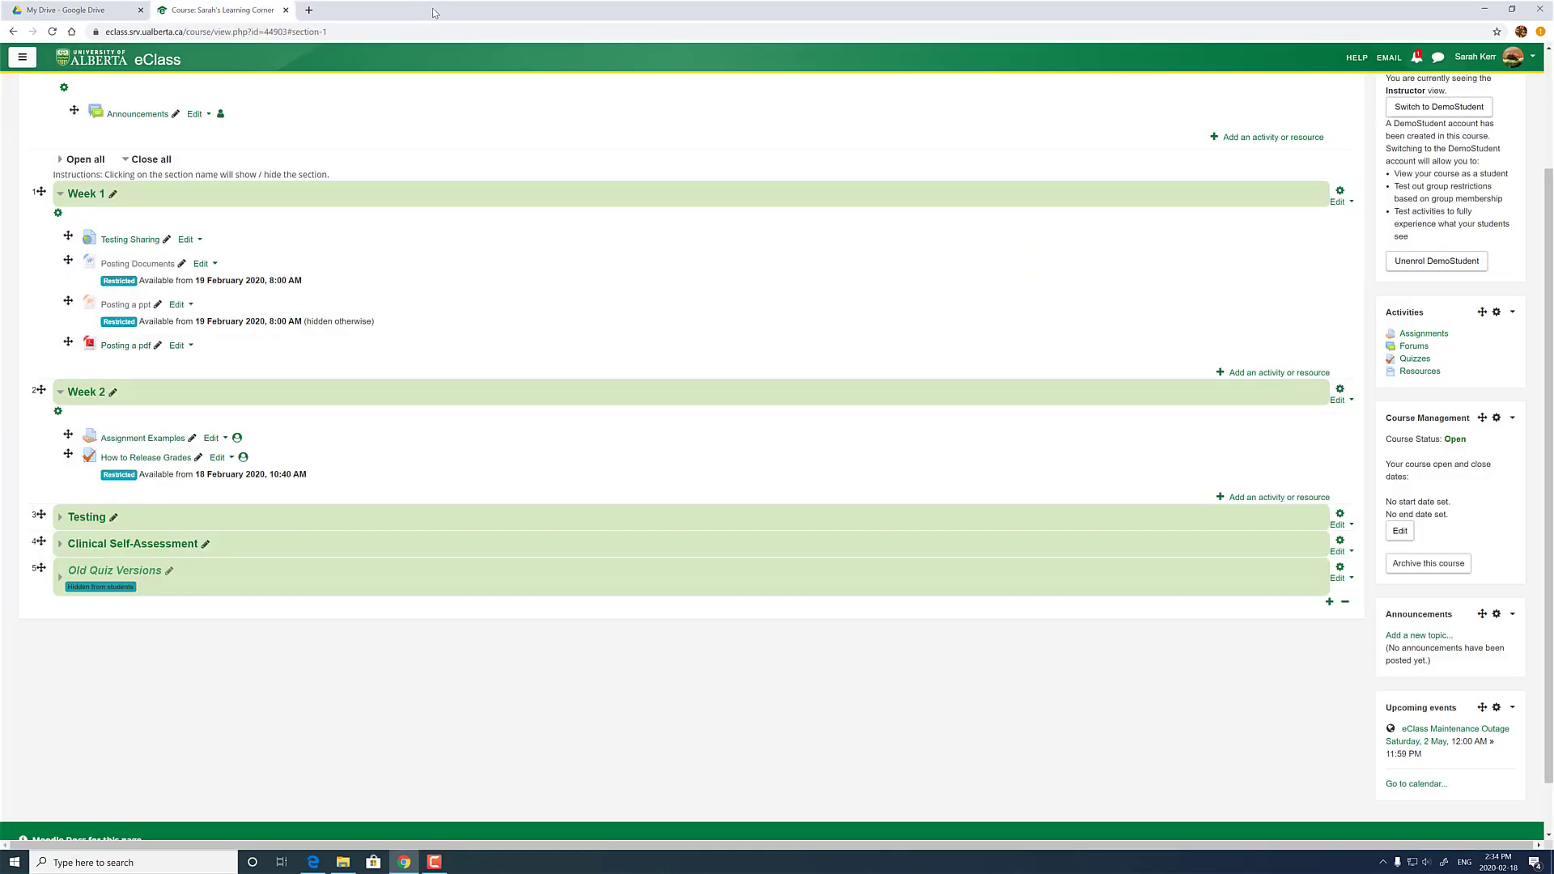
scroll(283, 441, "up", 2)
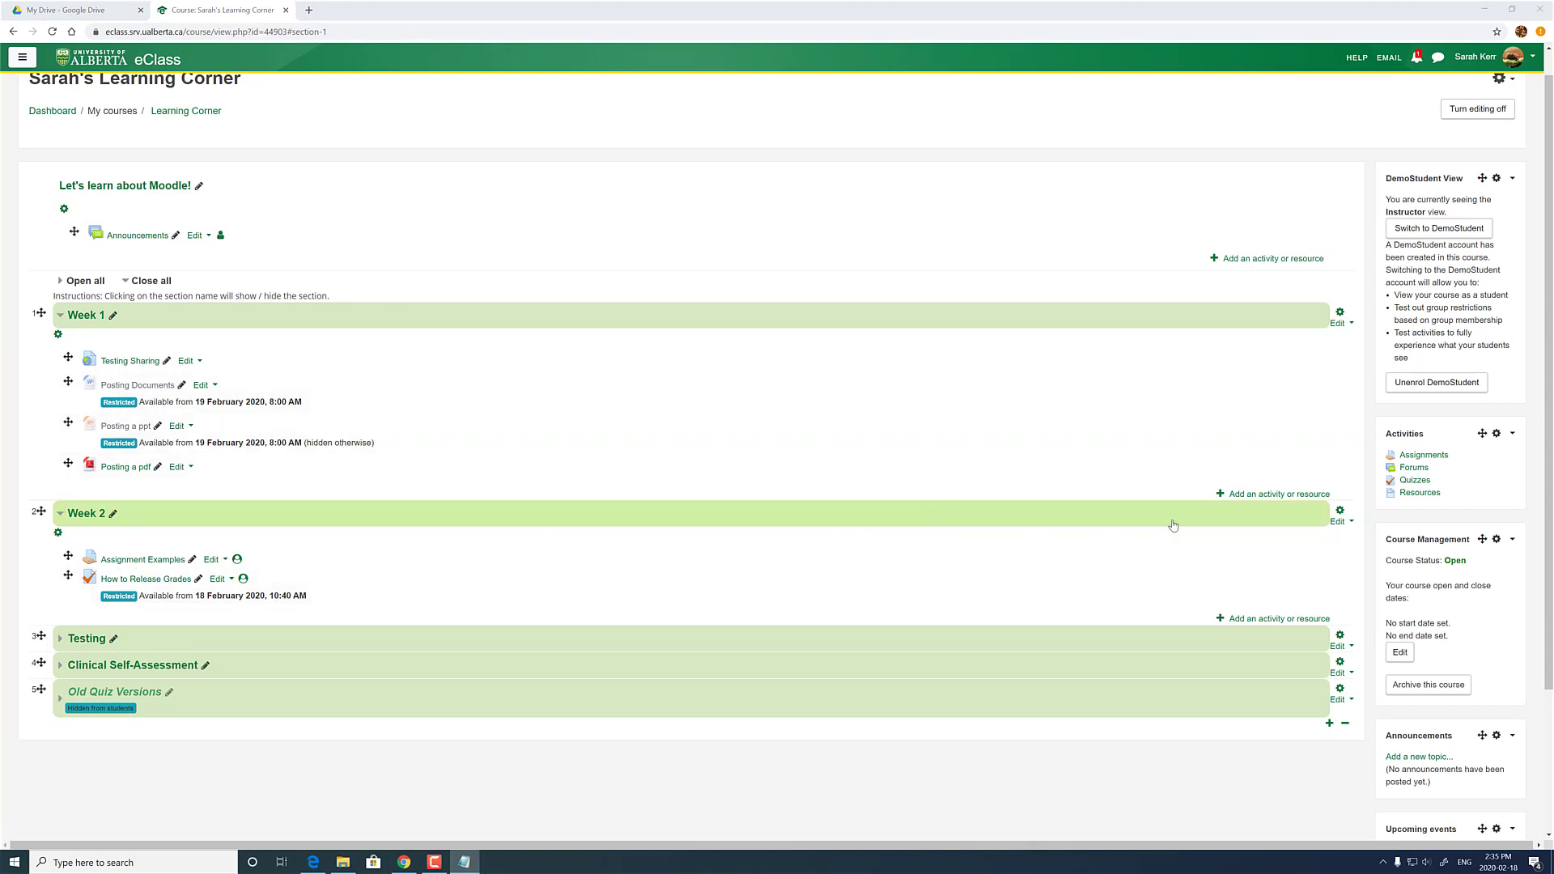
- Add a URL resource to Week 1 and name it "Posting a url"
left_click(1252, 495)
scroll(705, 463, "down", 3)
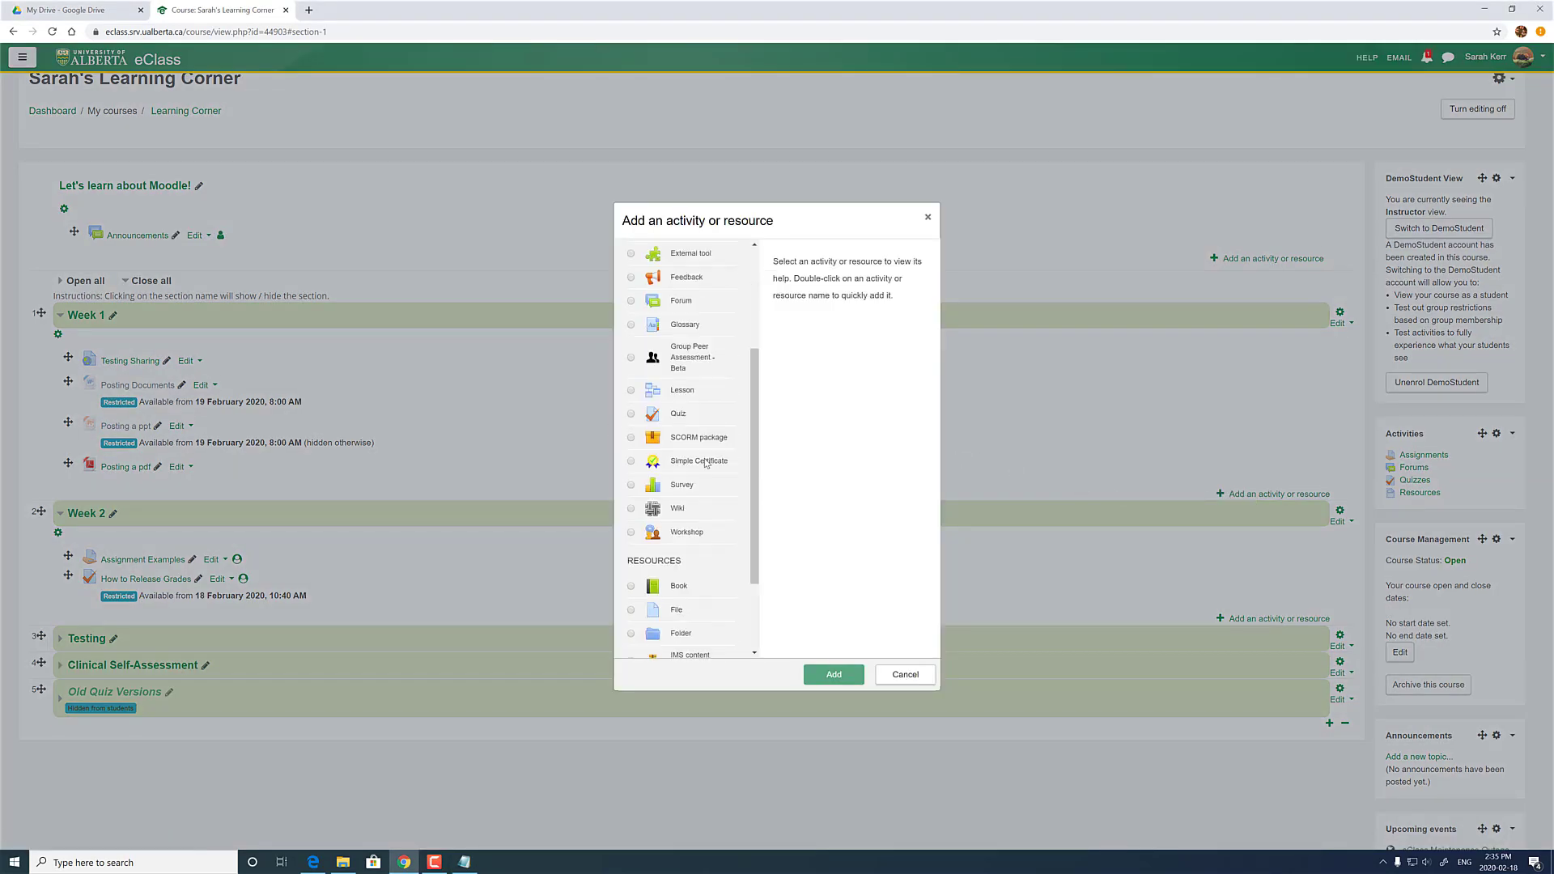
scroll(706, 463, "down", 2)
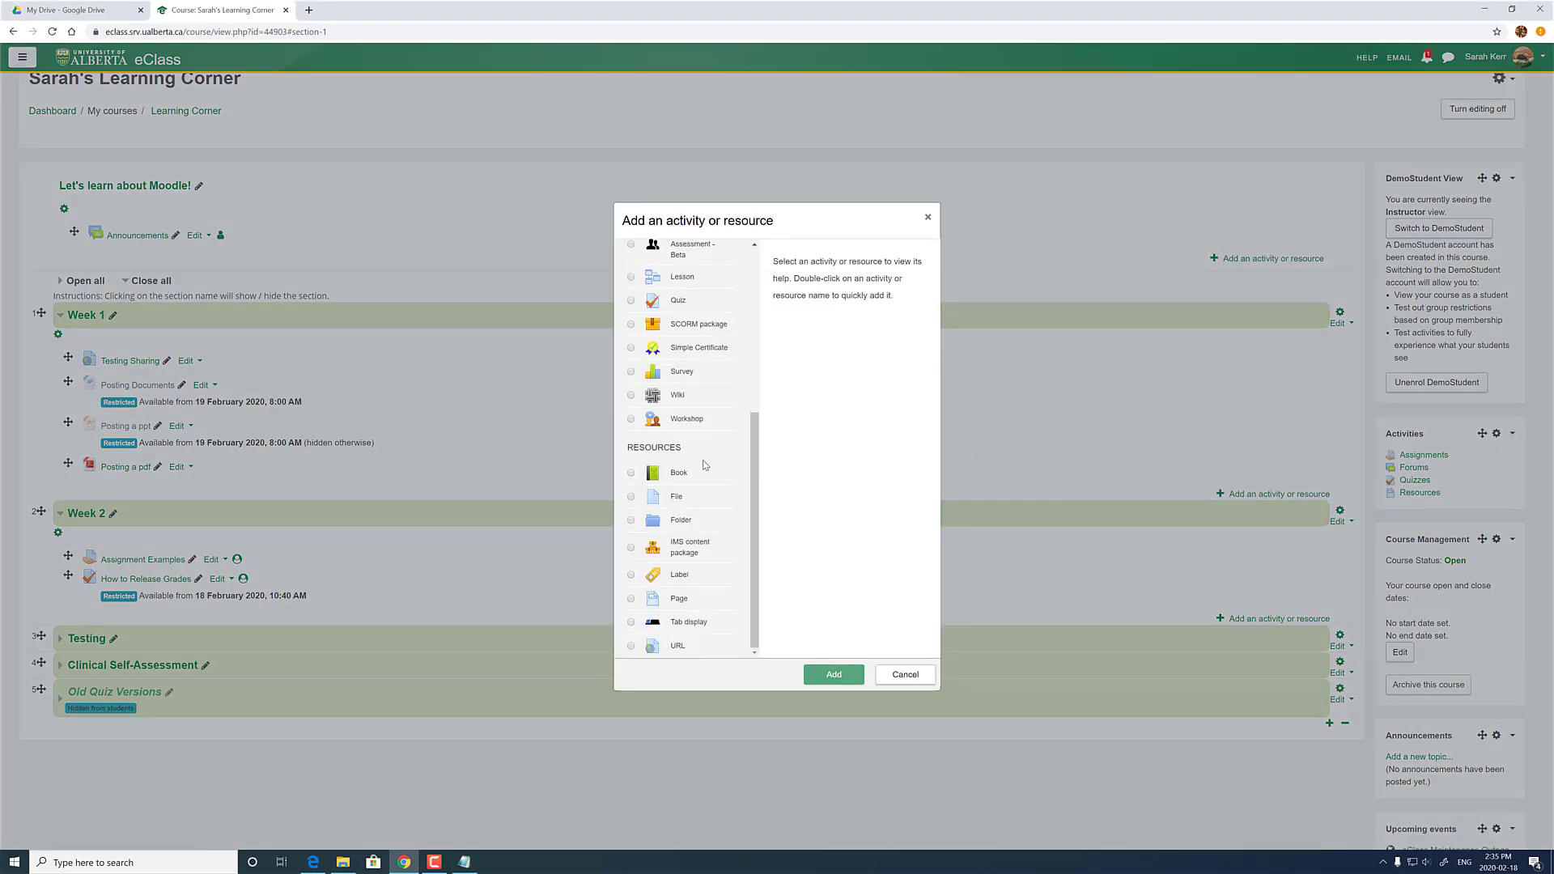
left_click(677, 646)
left_click(833, 675)
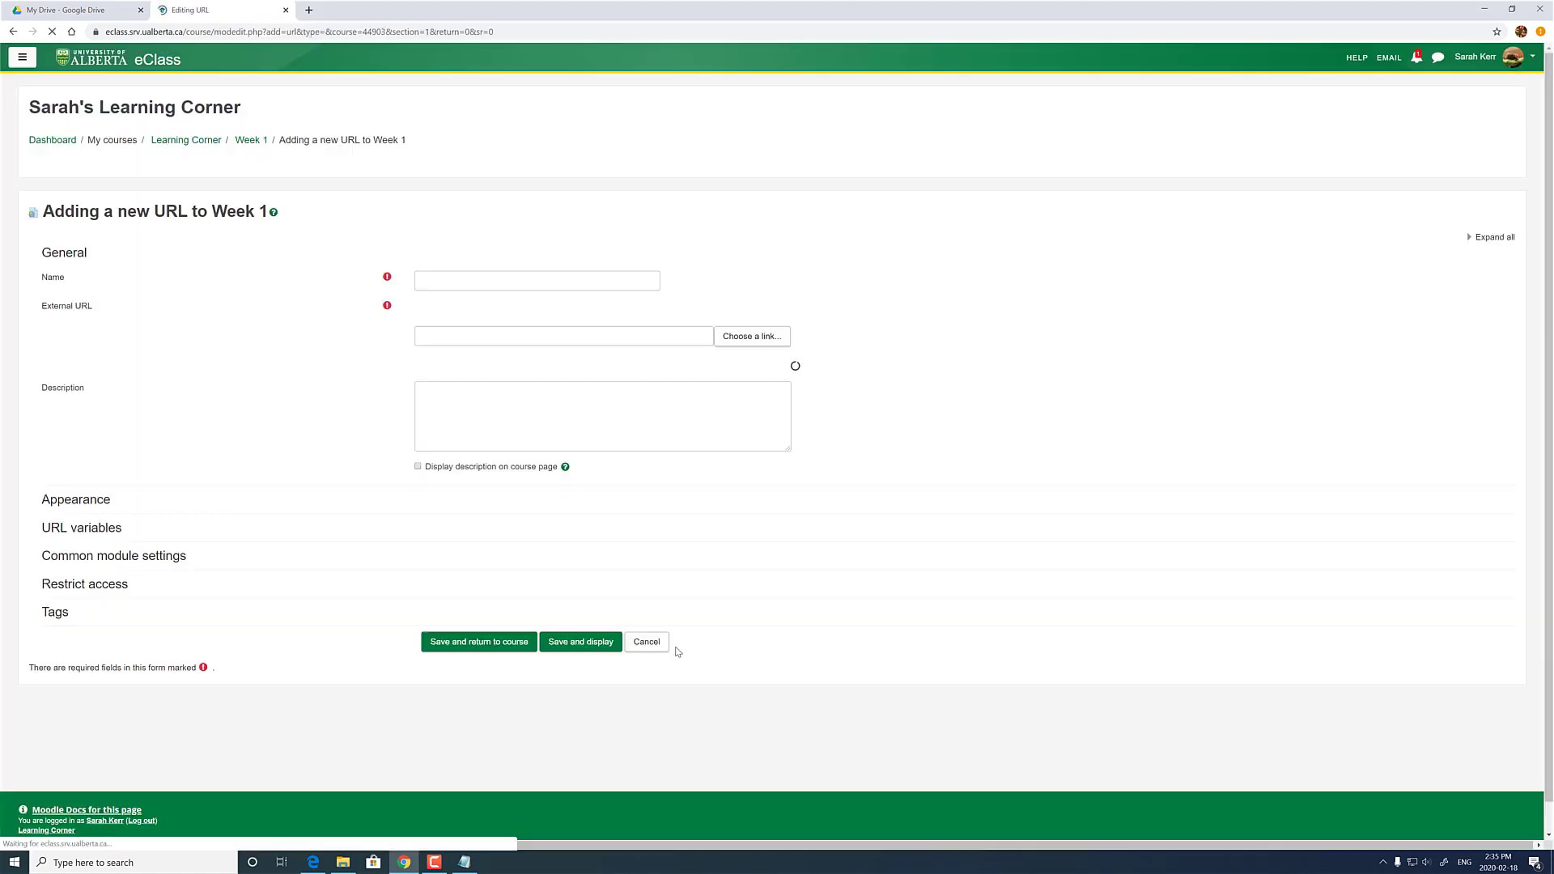
left_click(614, 277)
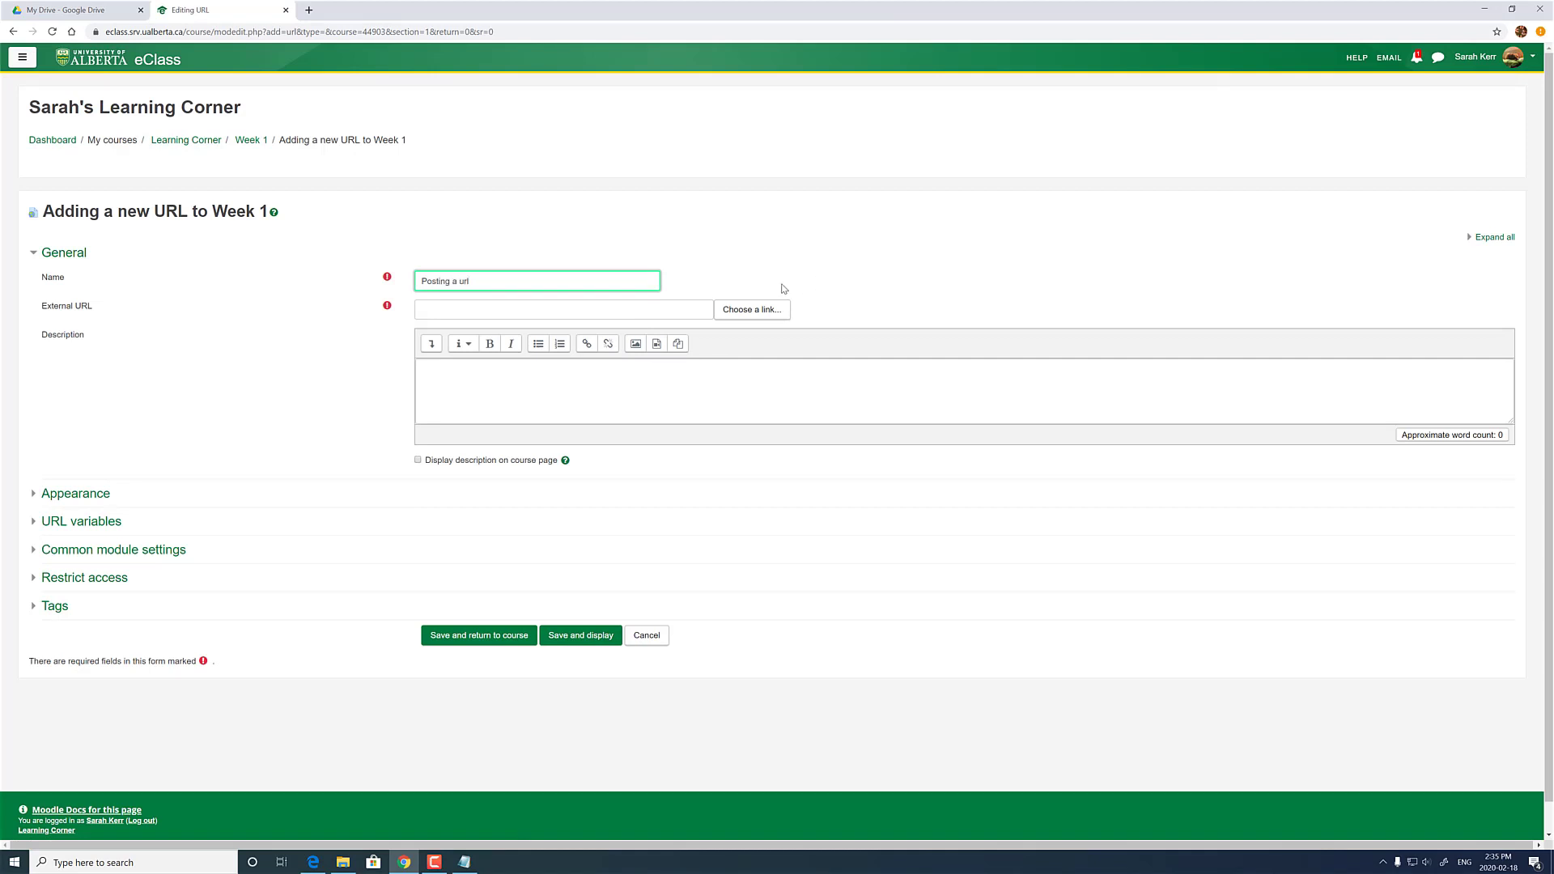
key("alt+Tab")
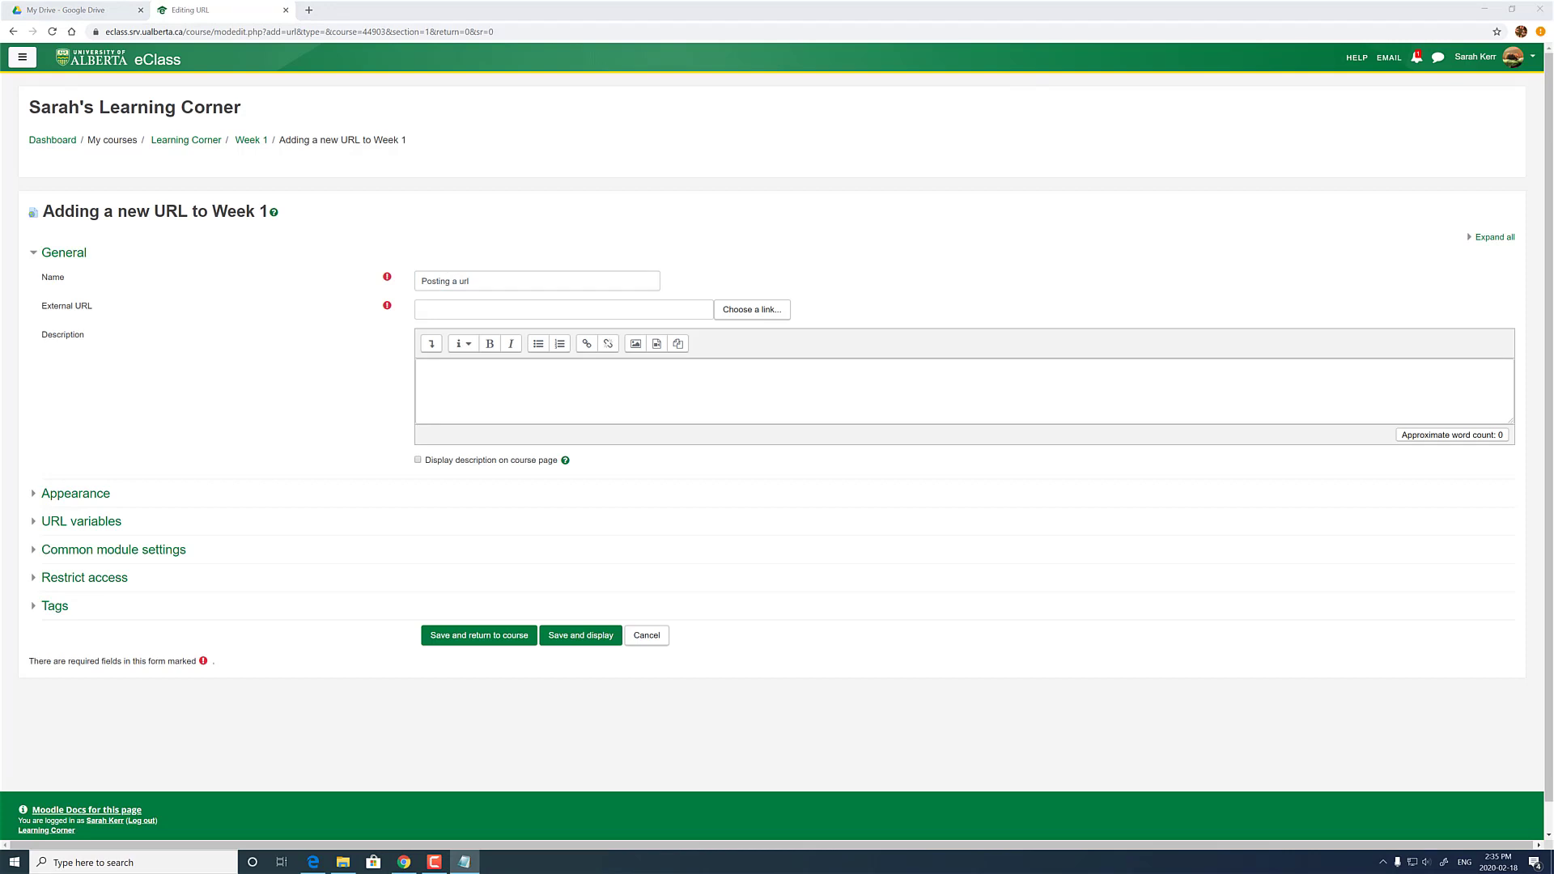
left_click(518, 308)
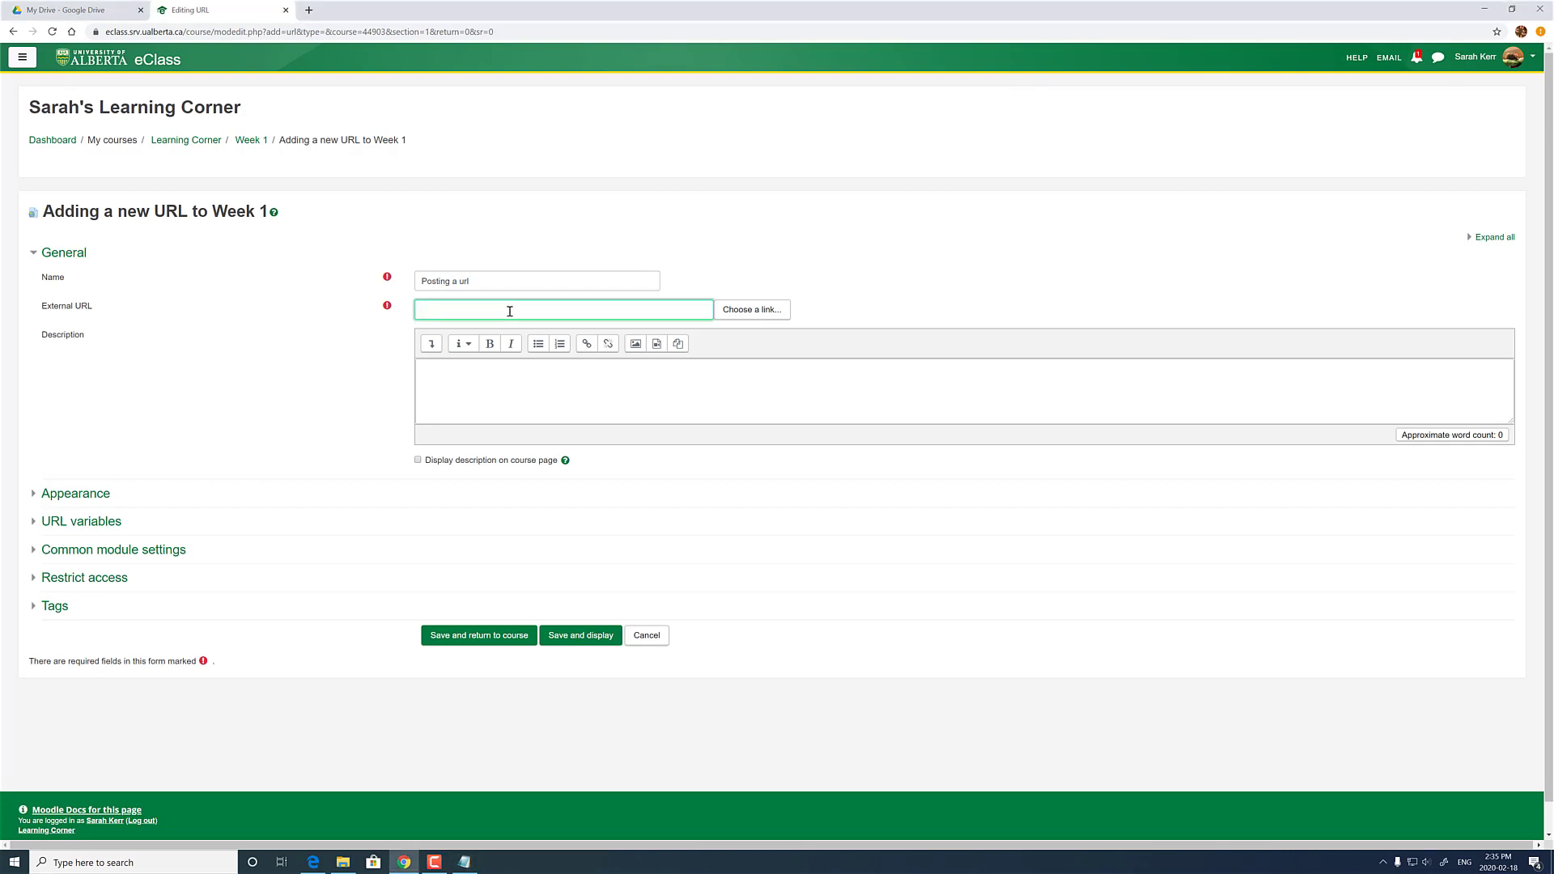
type("https://youtu.be/Q-AvRQ222MM")
left_click(440, 461)
left_click(524, 405)
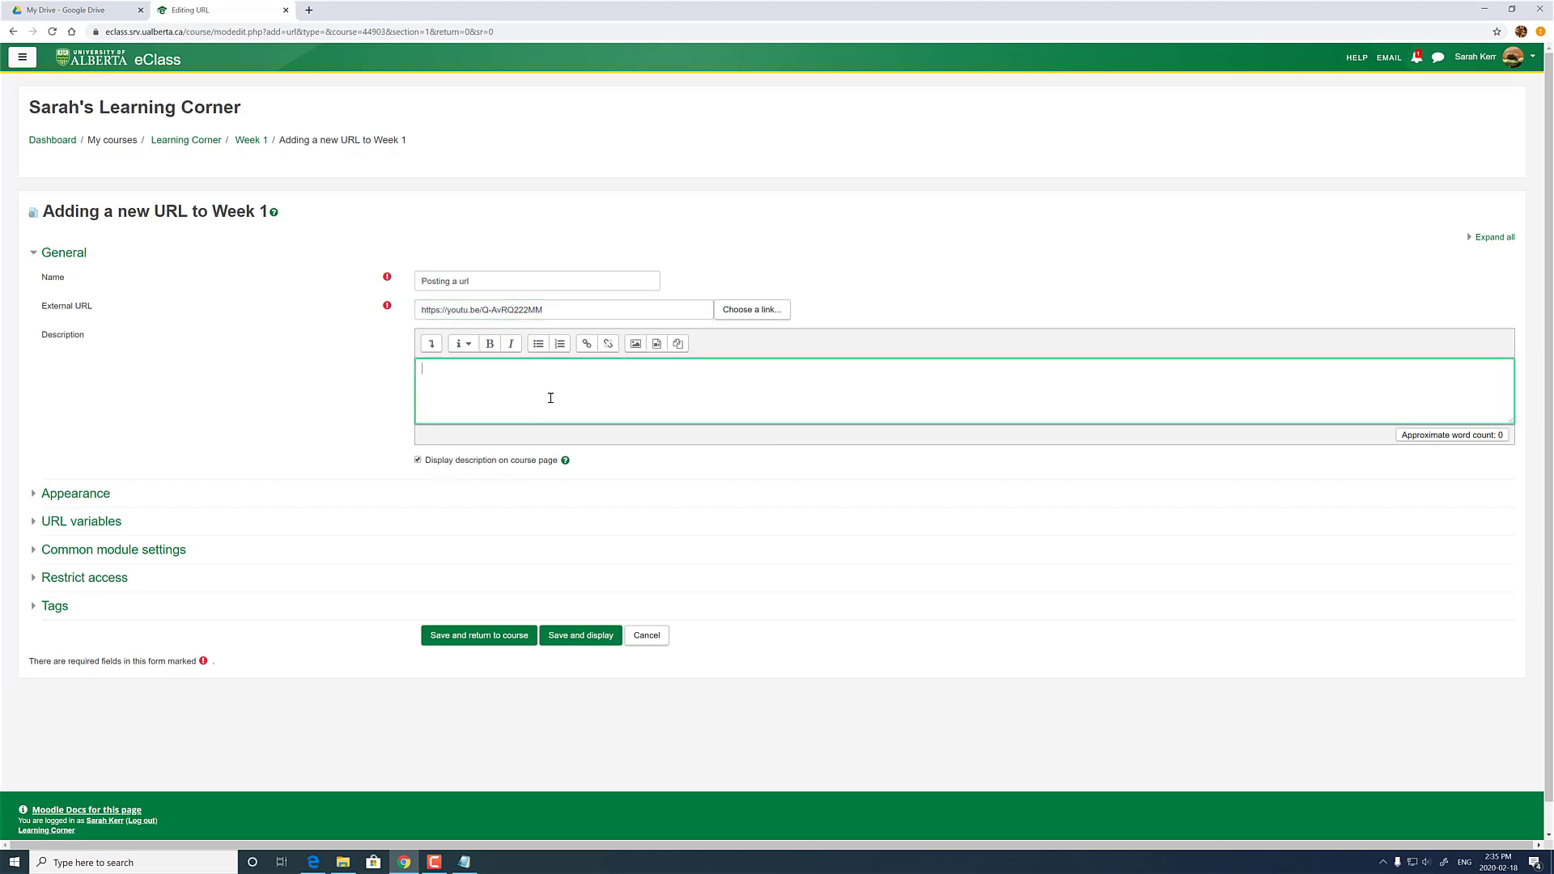
type("Great video!!!")
- Set the URL resource to display in a new window, review its access restrictions, and save it back to the course
left_click(95, 495)
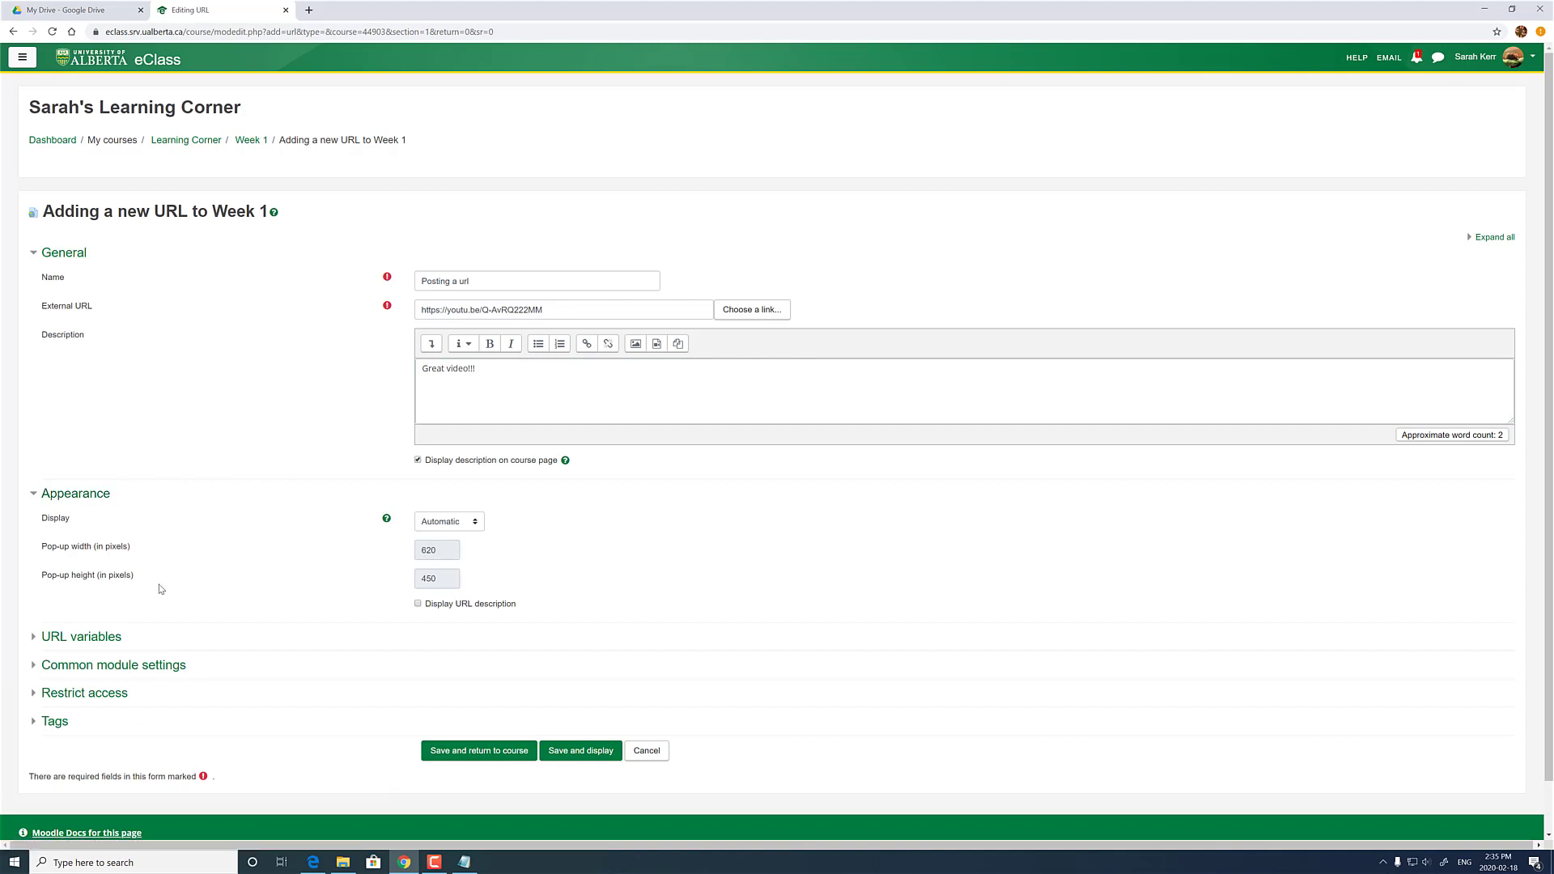
scroll(324, 518, "down", 1)
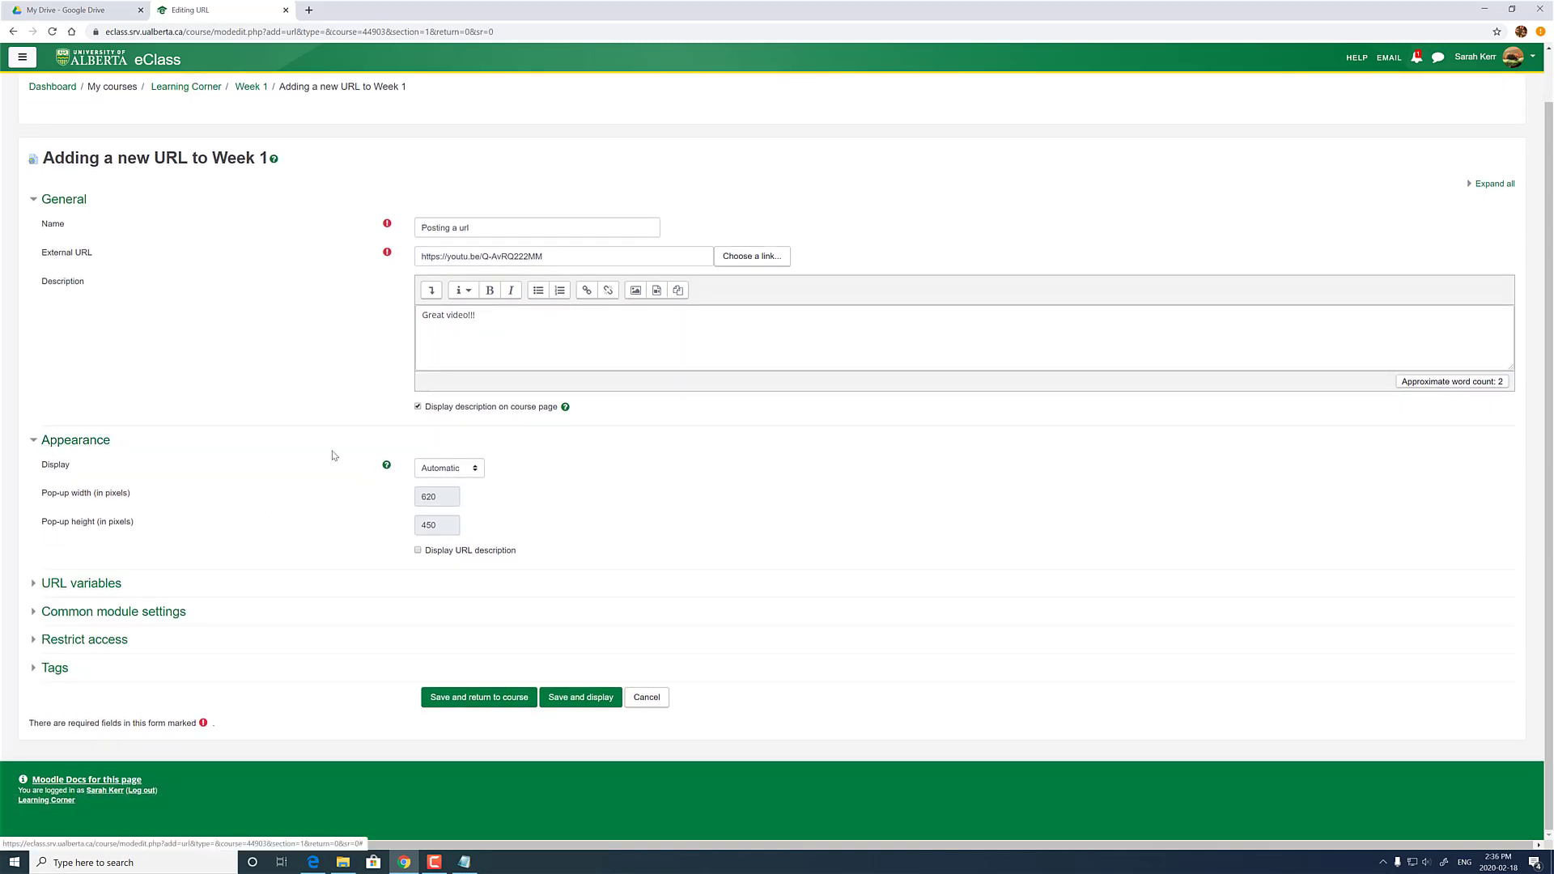
left_click(442, 467)
left_click(468, 516)
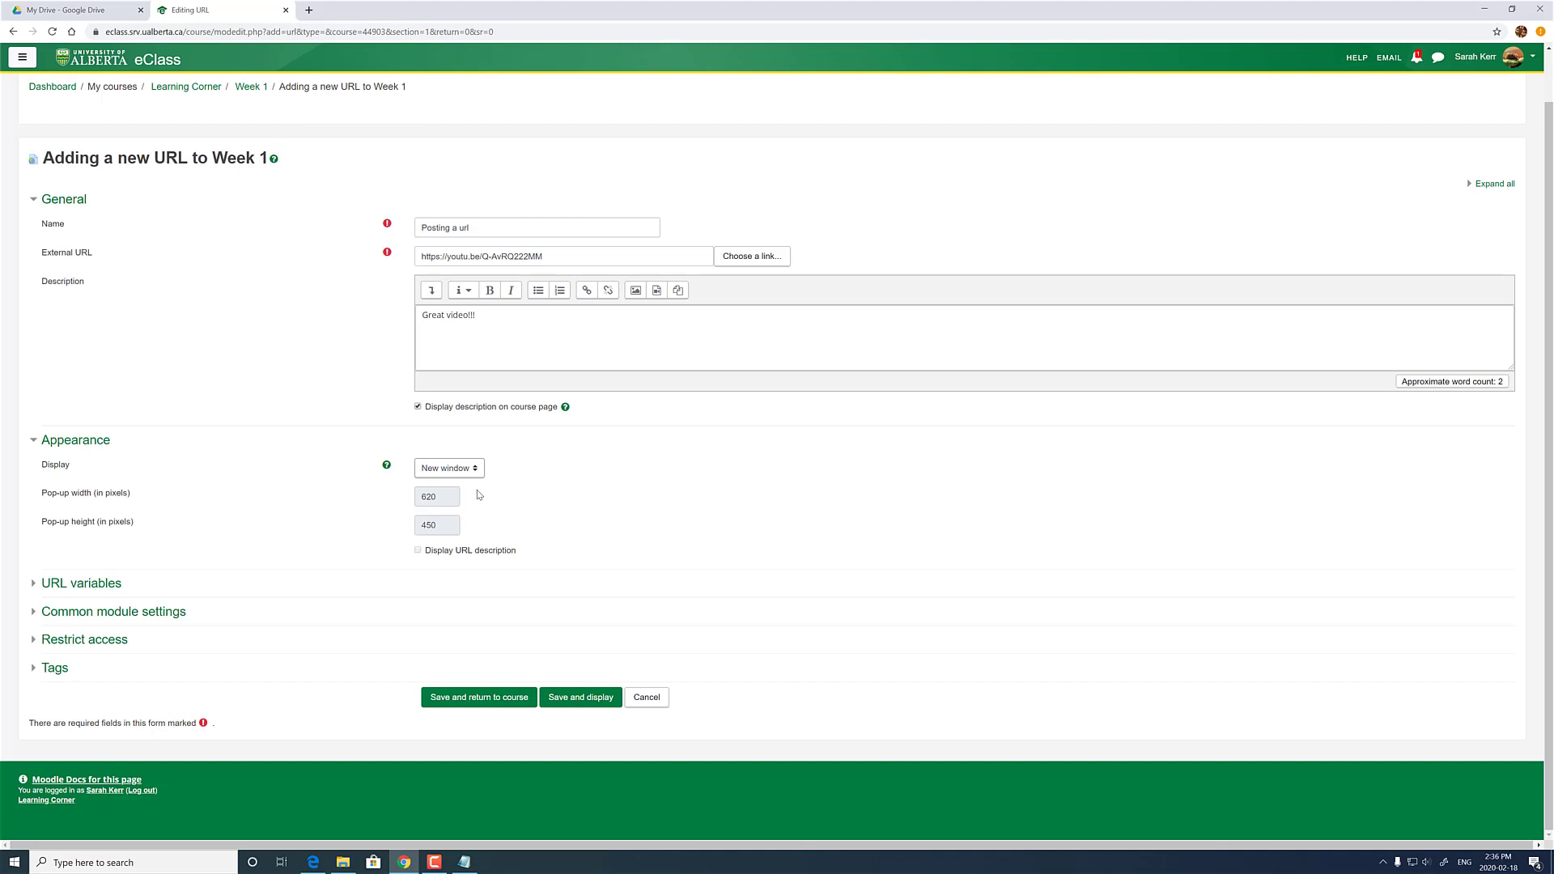
left_click(78, 642)
scroll(371, 680, "down", 1)
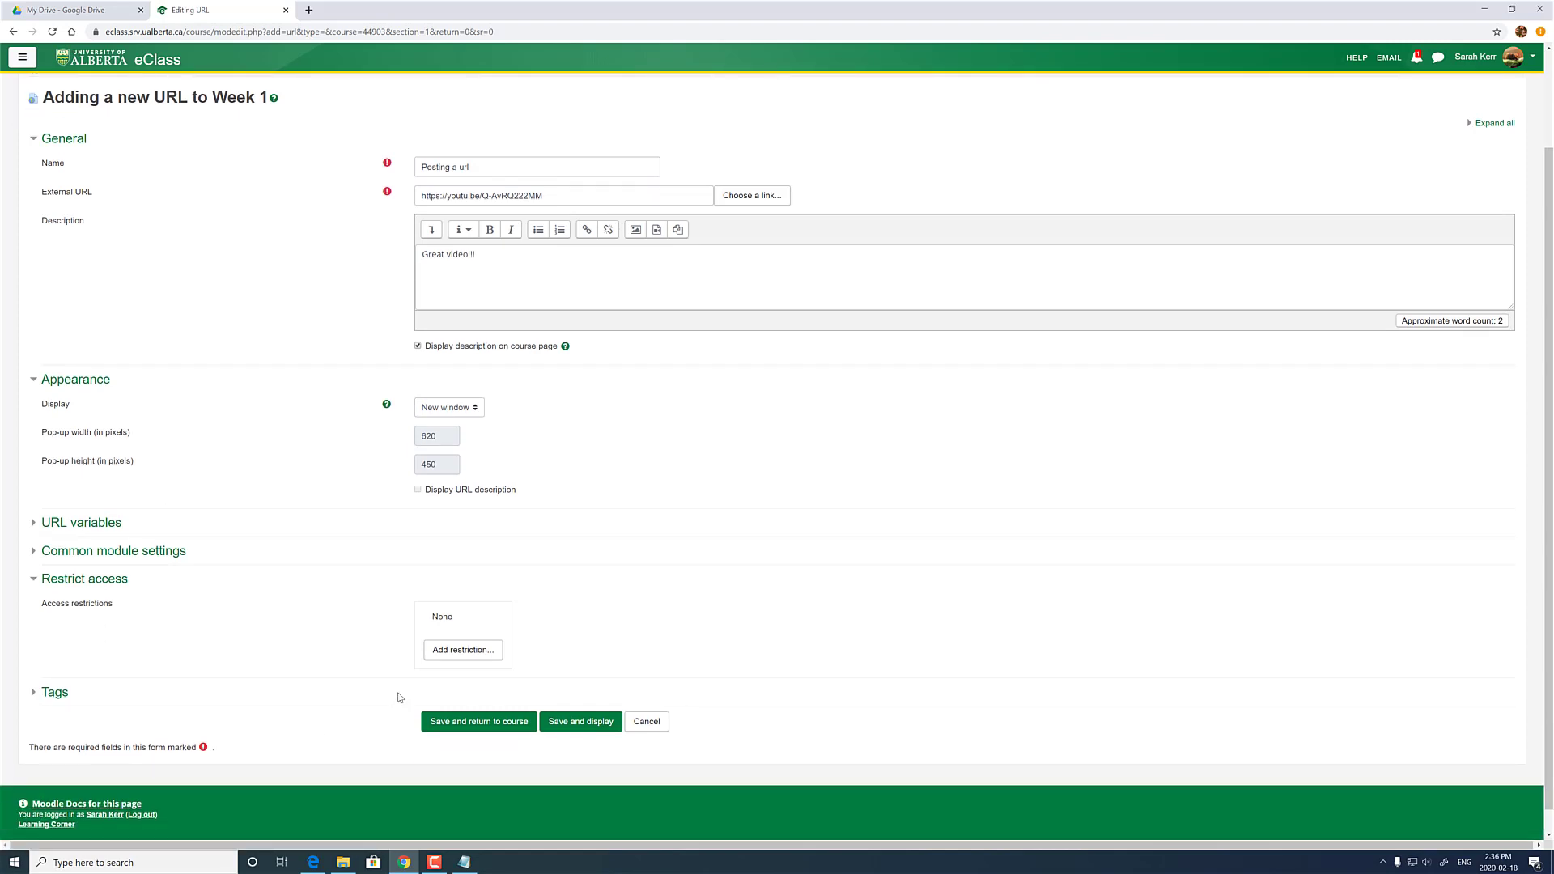
left_click(469, 728)
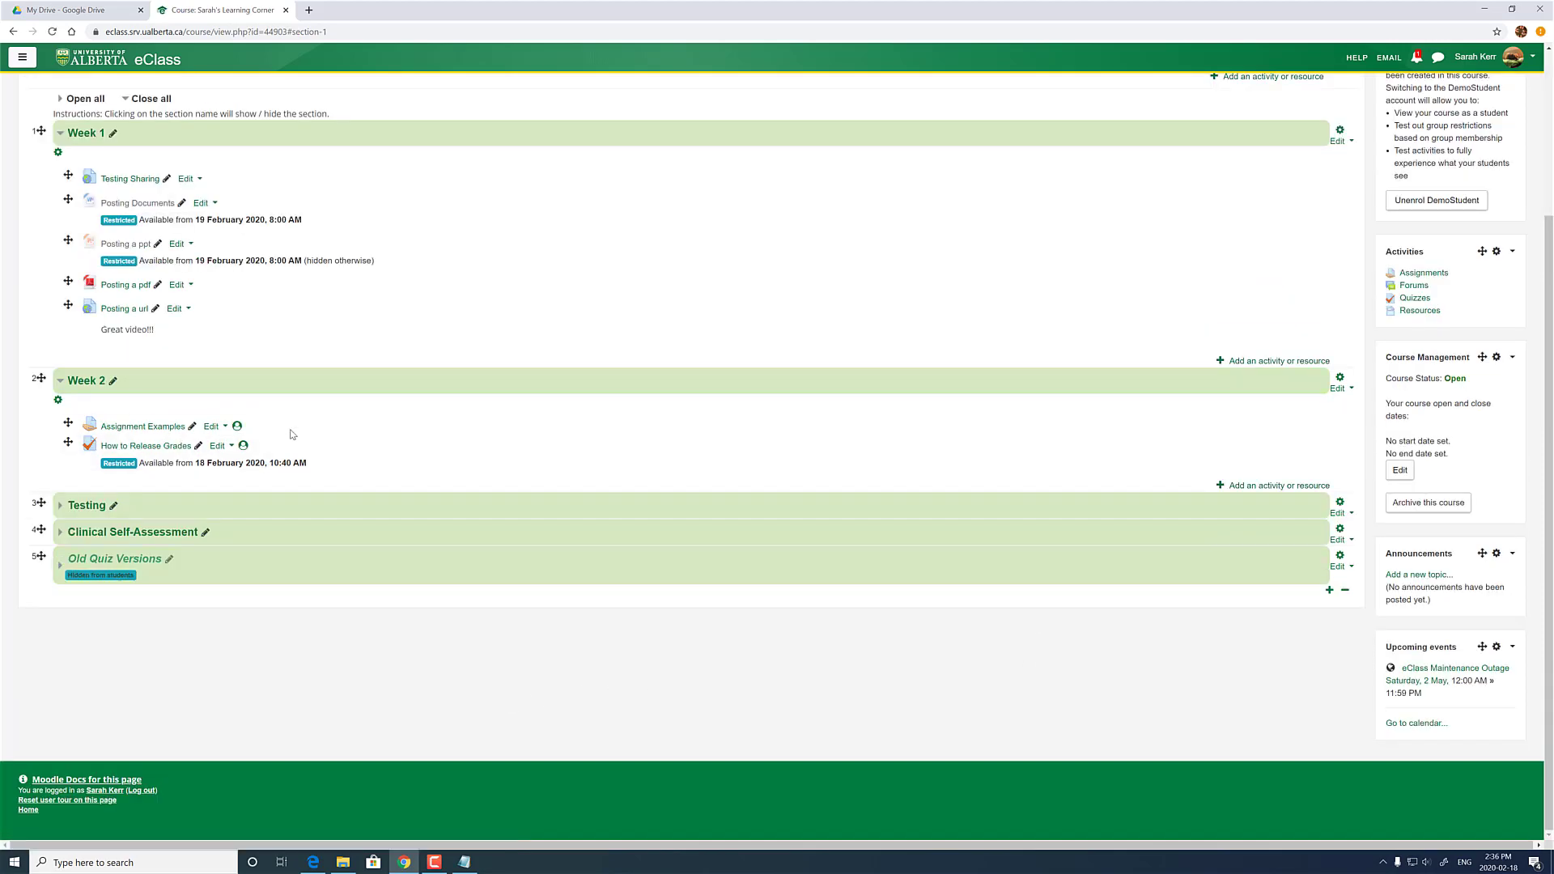
- Open the "Posting a url" link to check the linked video, and return to the course page
scroll(455, 422, "up", 1)
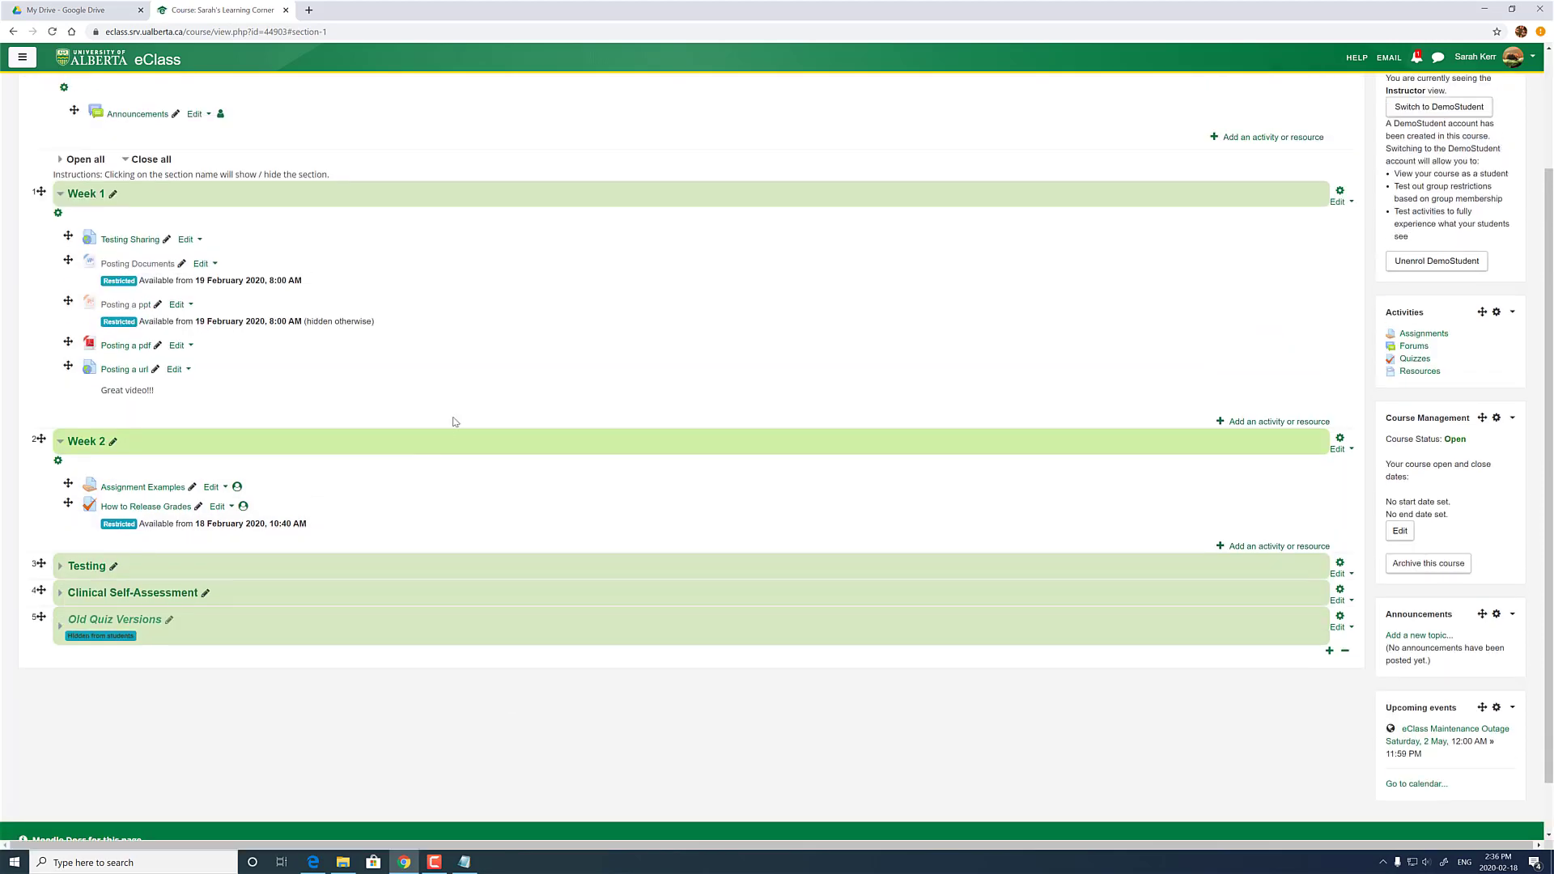
left_click(125, 377)
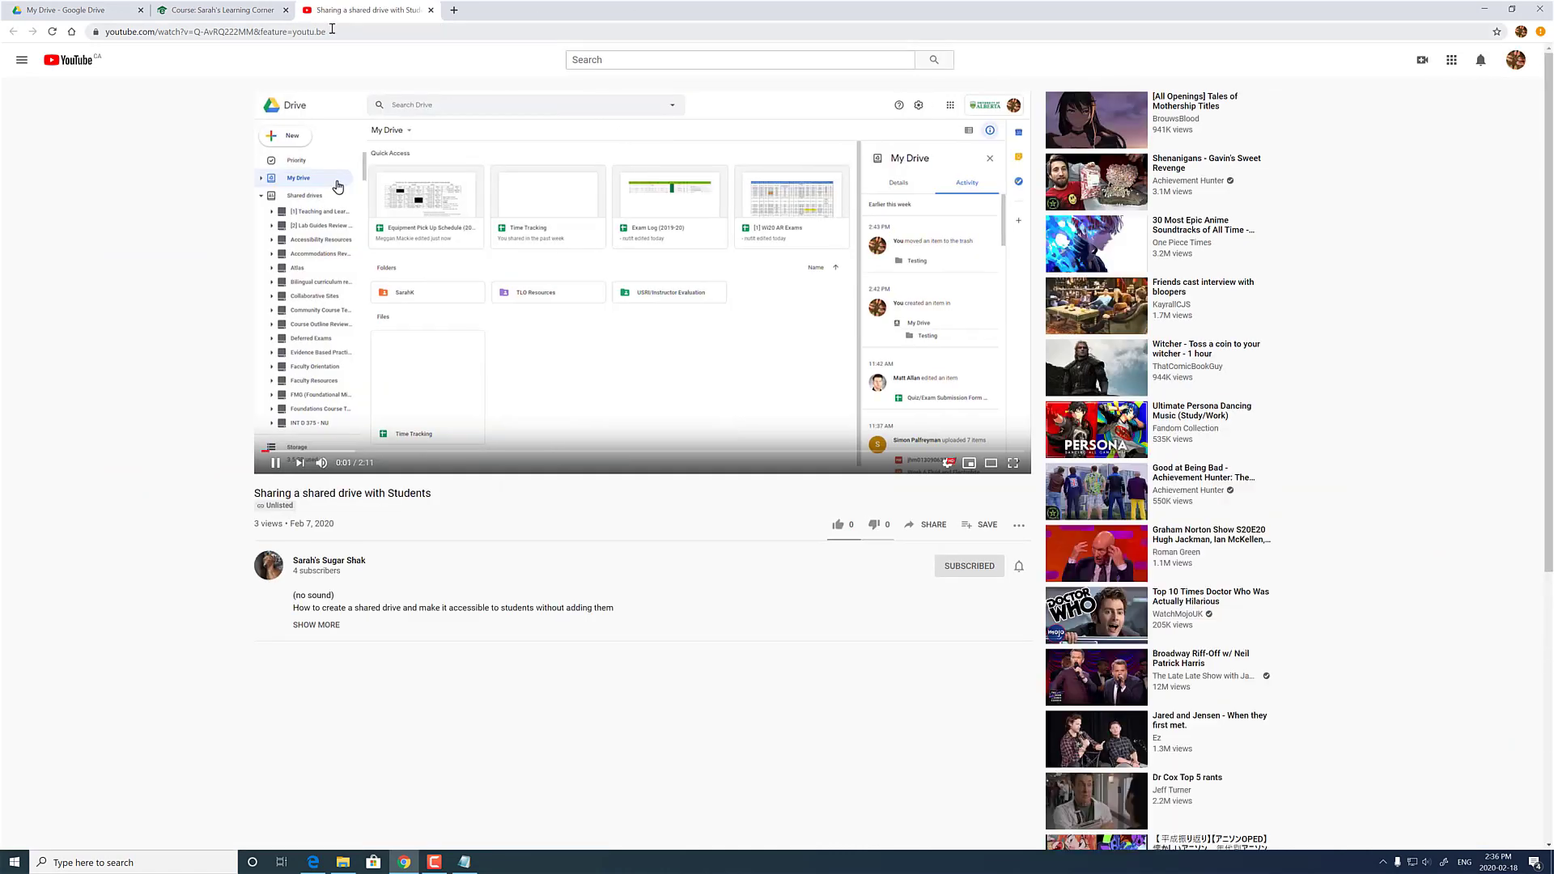
left_click(431, 10)
- Hide the "Posting a pdf" resource in Week 1 from students, and show it again
scroll(631, 201, "down", 1)
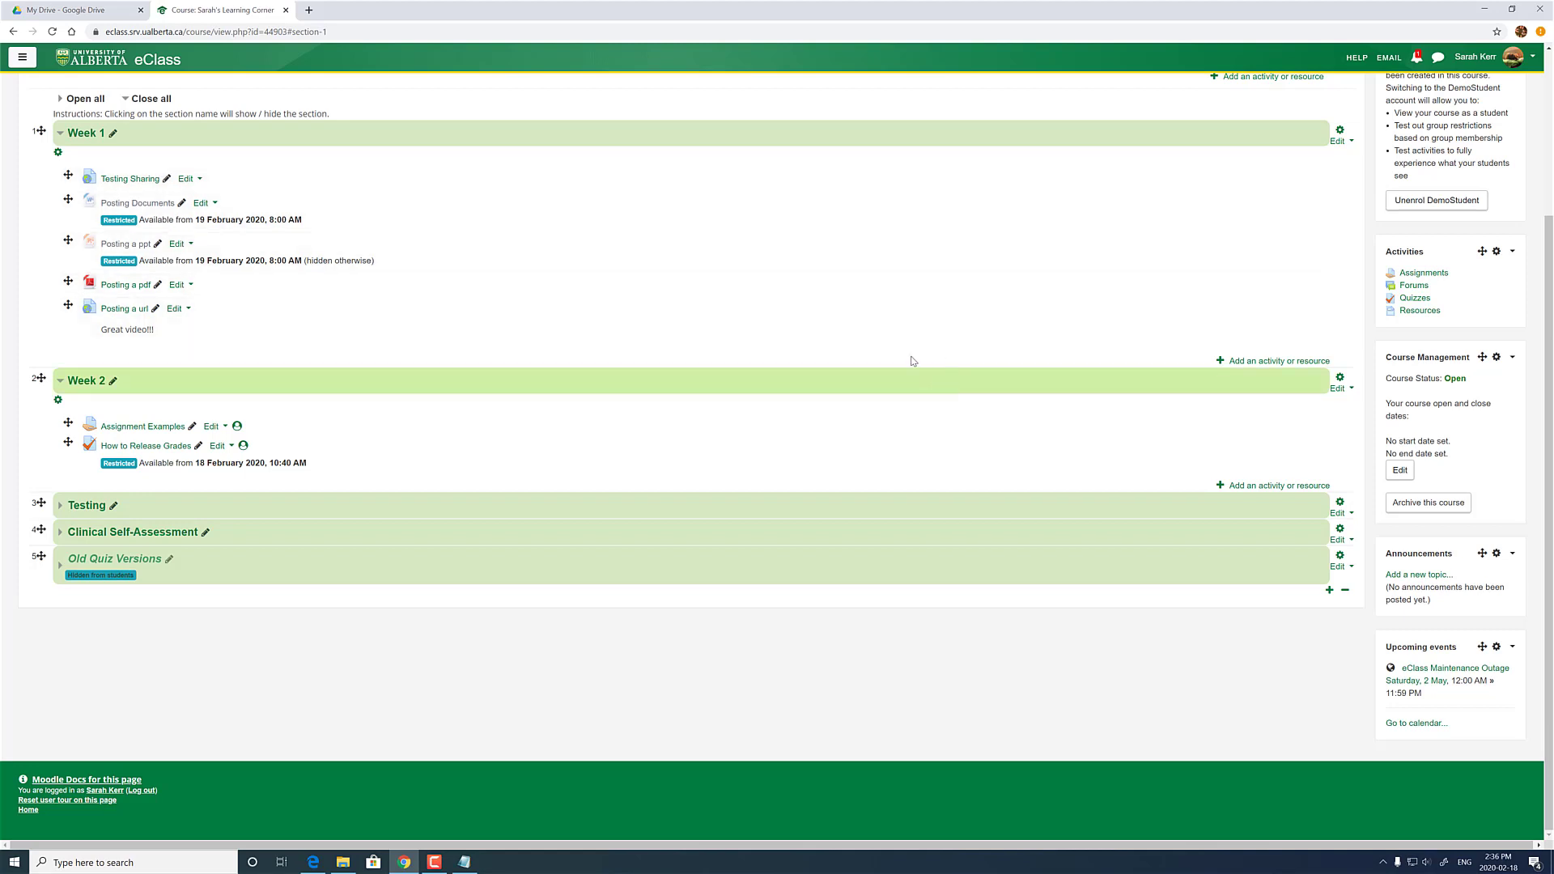
left_click(185, 286)
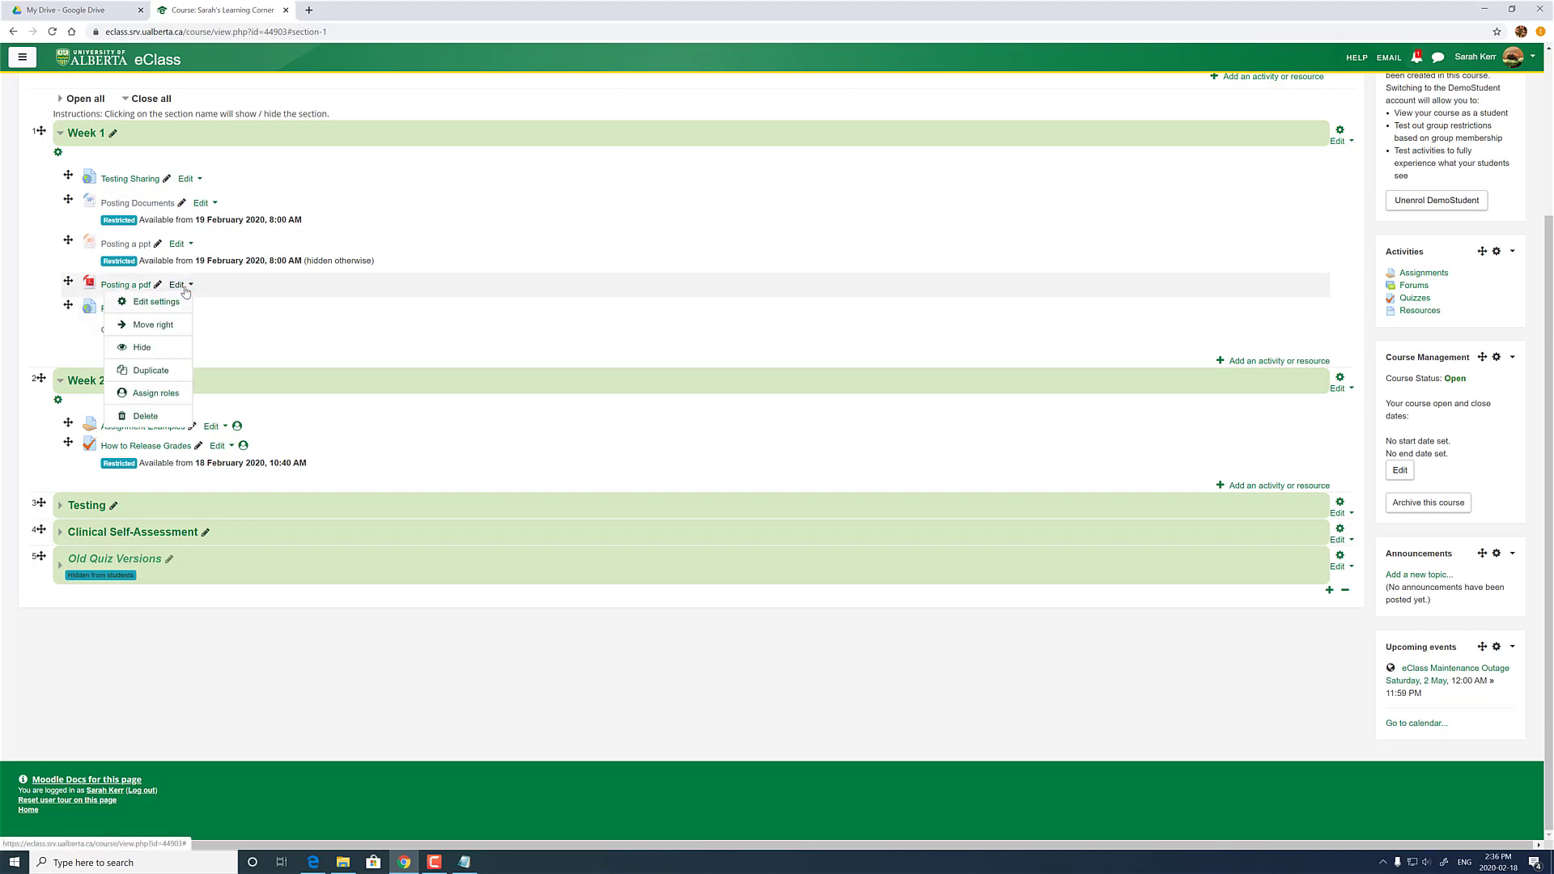
left_click(158, 354)
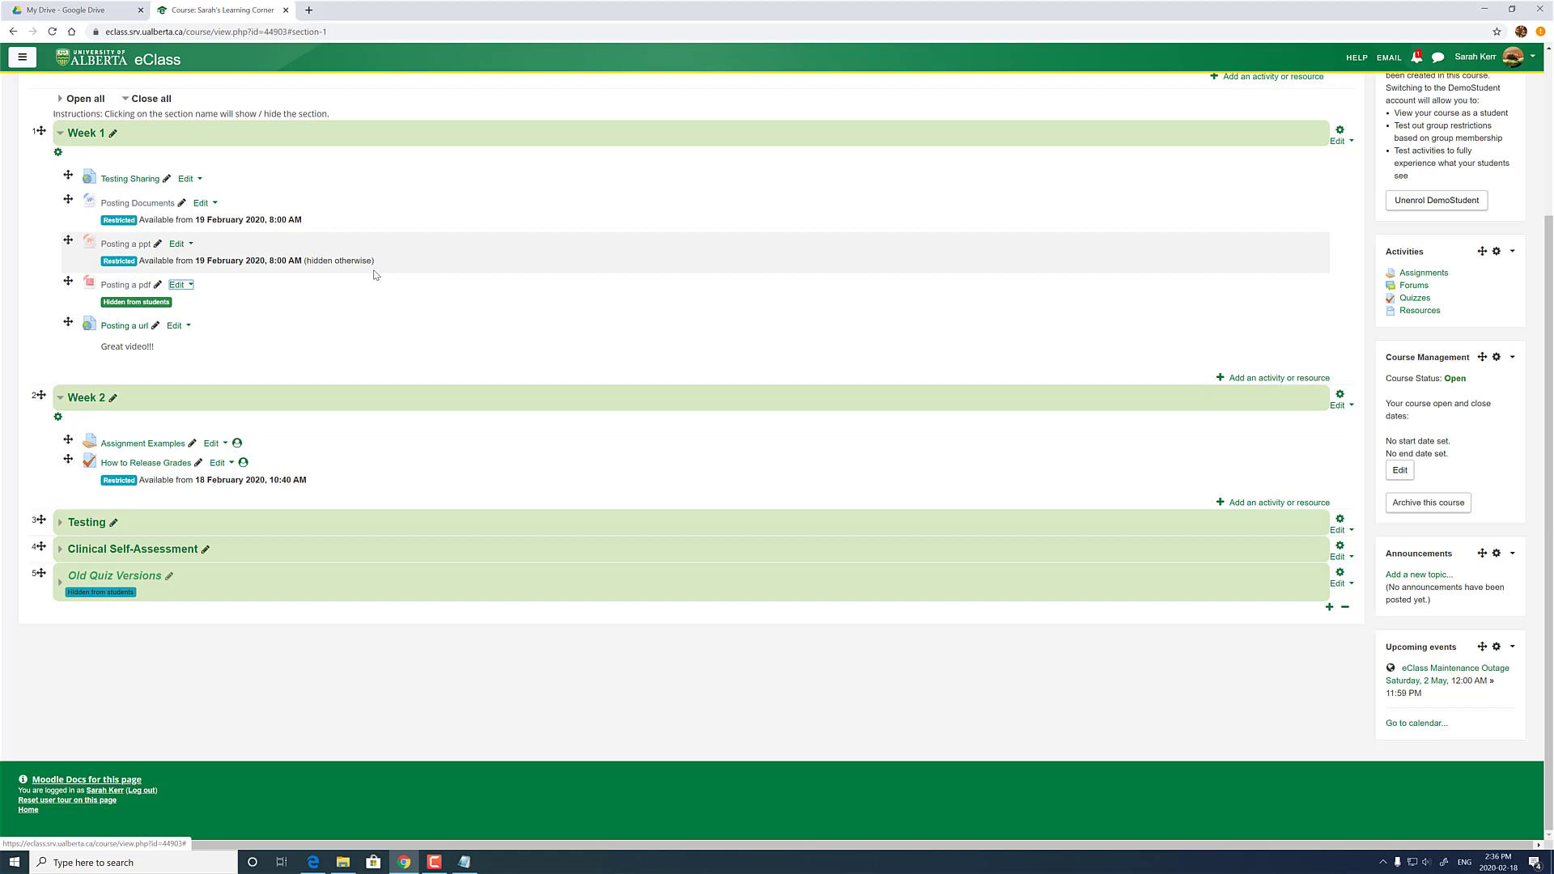
left_click(179, 285)
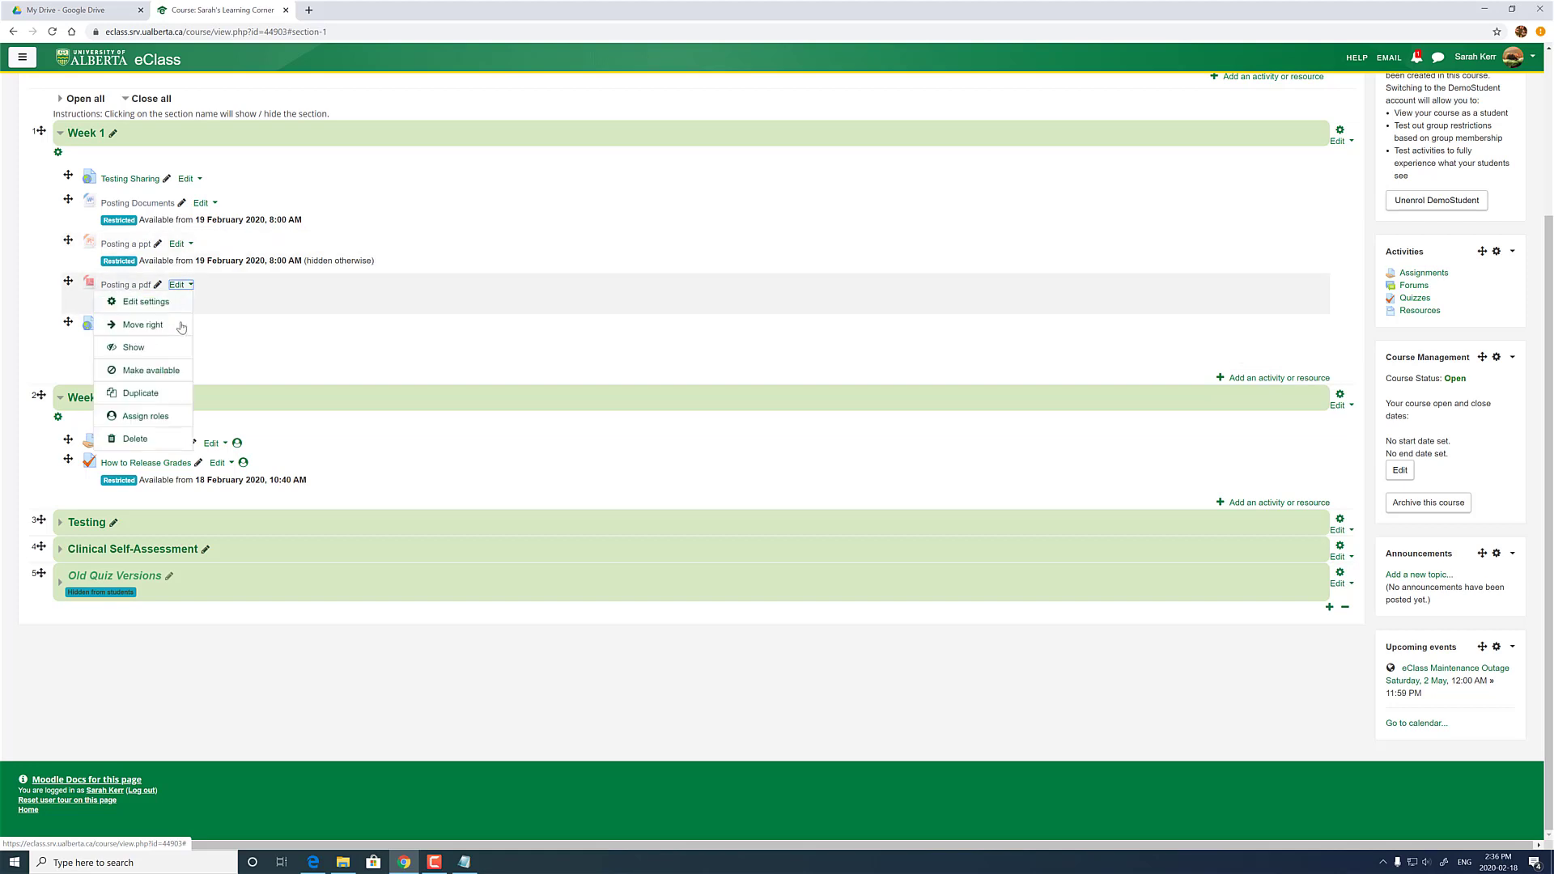
left_click(132, 349)
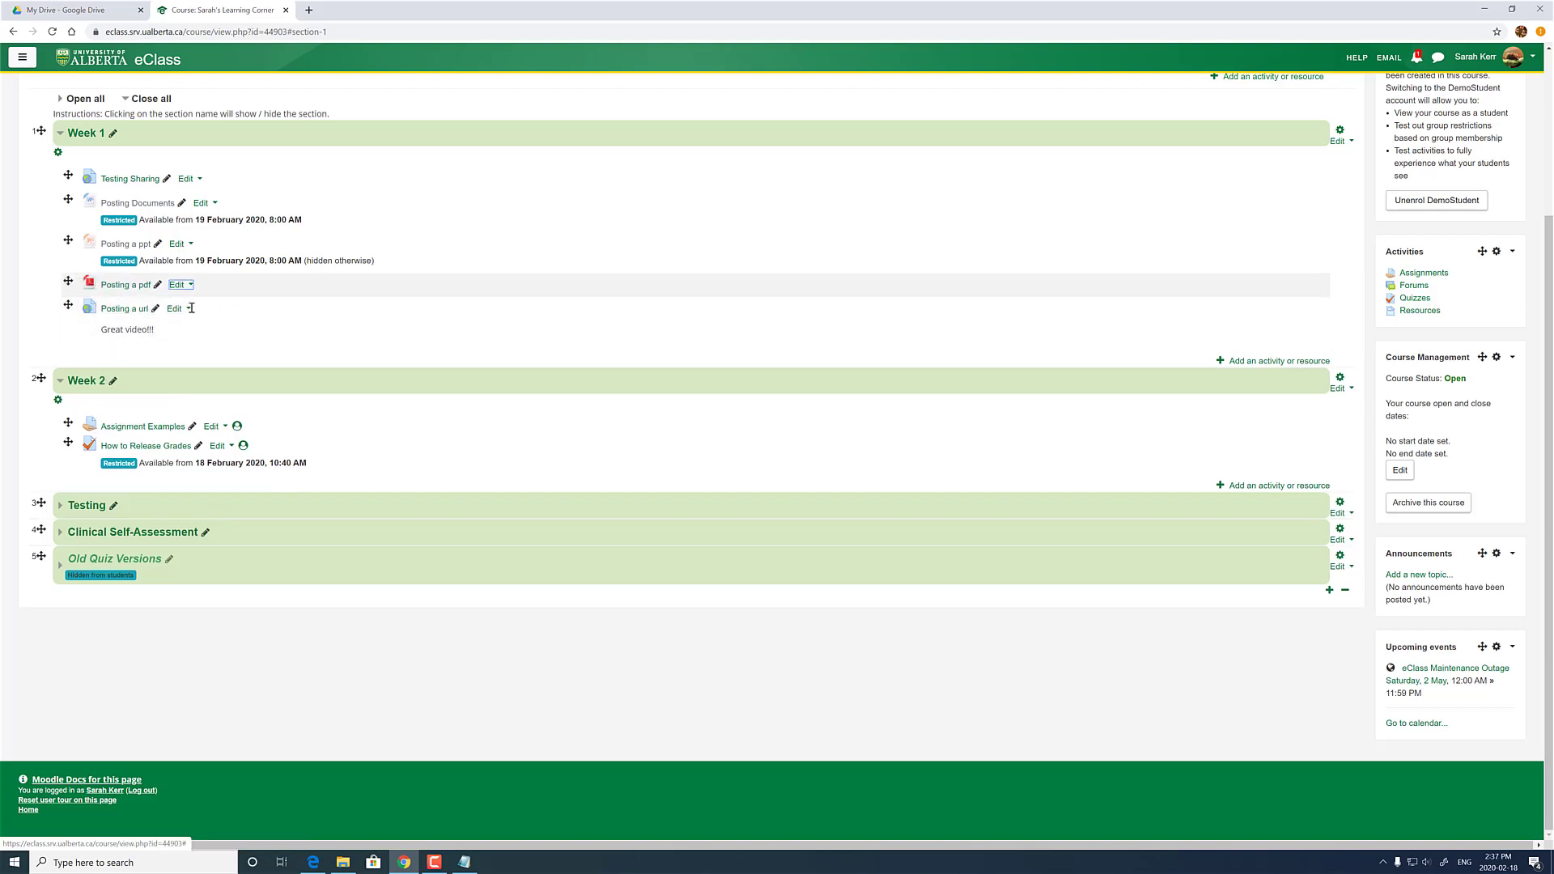